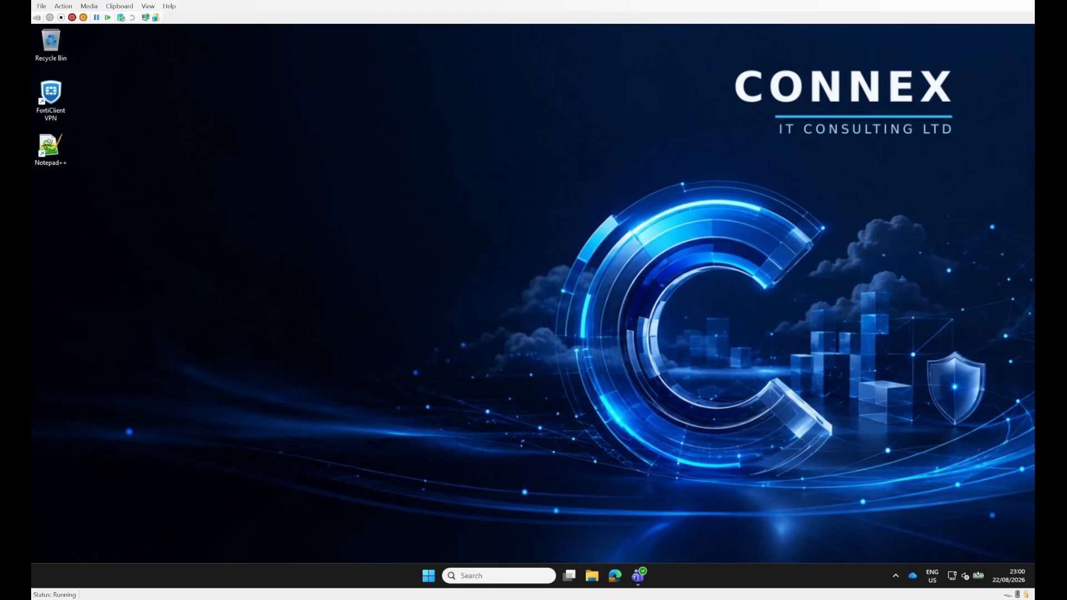
# Step: Launch Notepad++, enter "sldjkfhsdlkjfhsolfhs" in the new document, and check the installed version
pyautogui.doubleClick(49, 147)
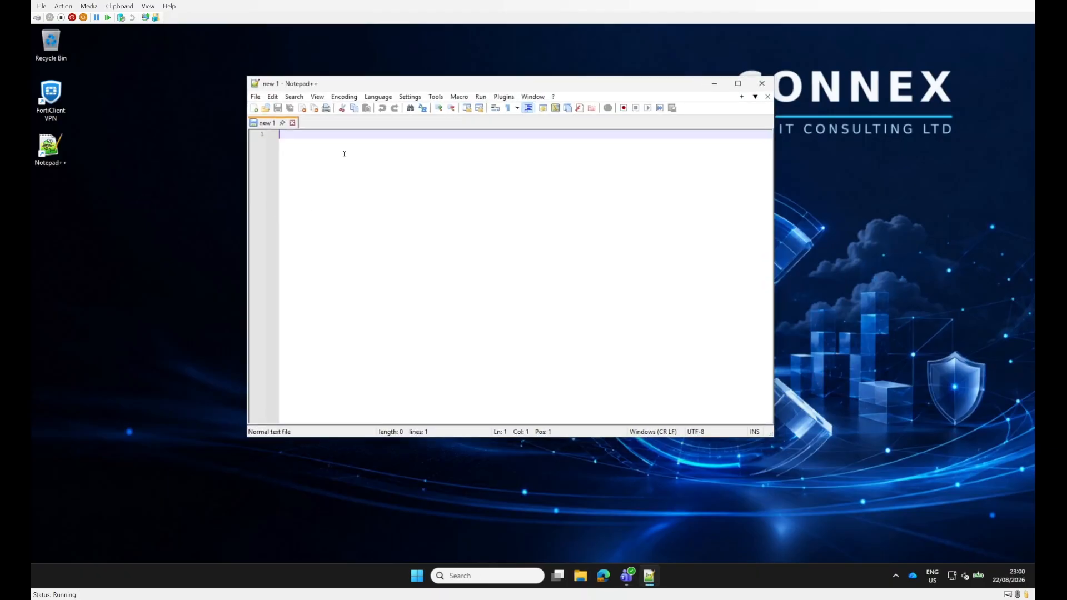
pyautogui.write('sldjkfhsdlkjfhsolfhs')
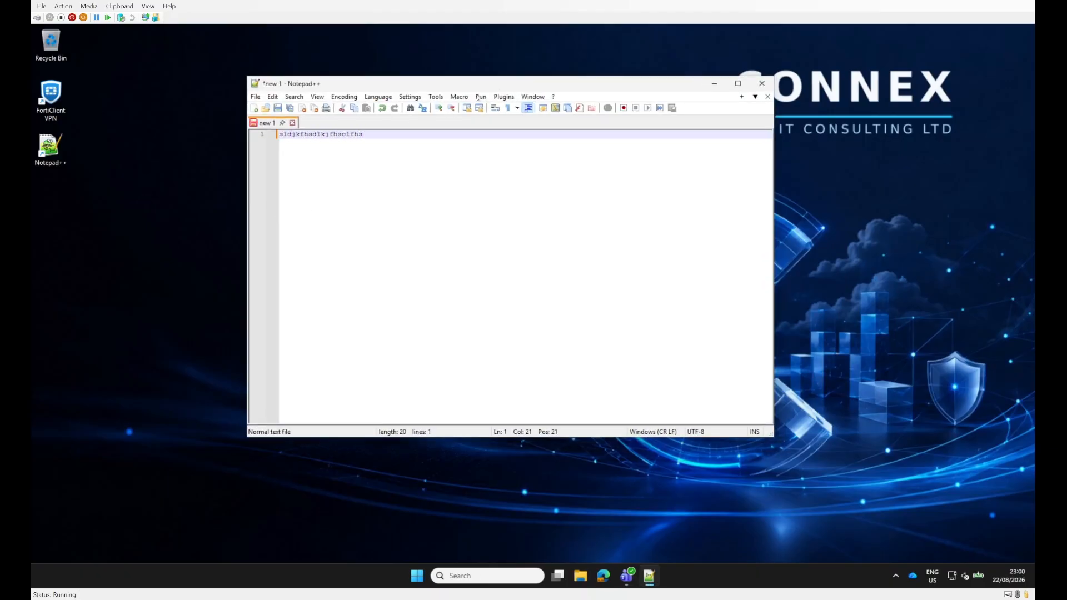
pyautogui.click(554, 97)
pyautogui.click(591, 215)
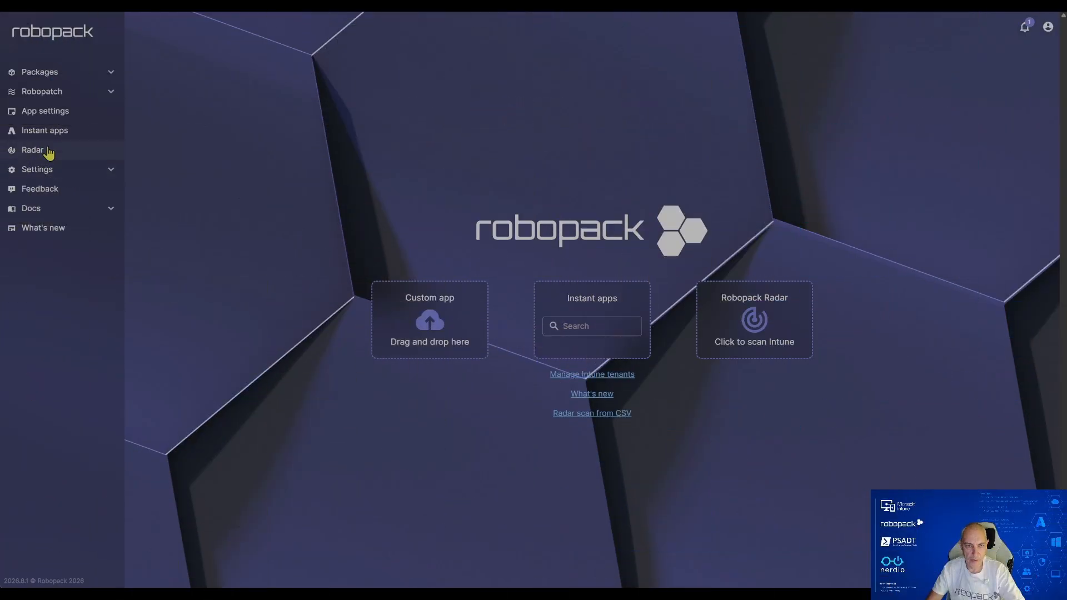
# Step: Check the newest and discovered versions of Notepad++ among the Radar apps in Robopack, and close its details
pyautogui.click(48, 151)
pyautogui.scroll(-2, 334, 344)
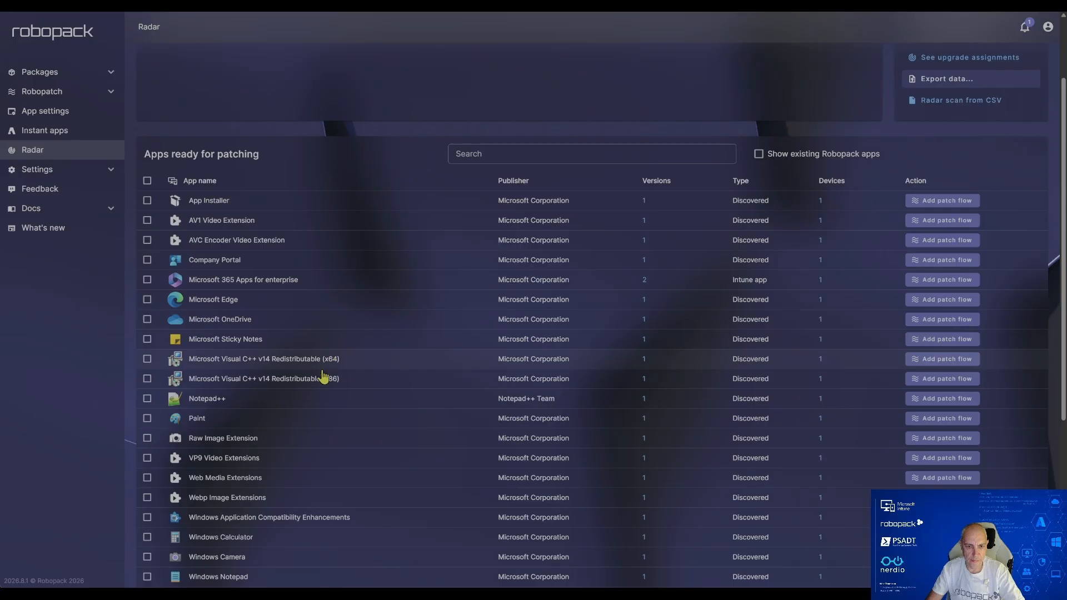
pyautogui.click(209, 399)
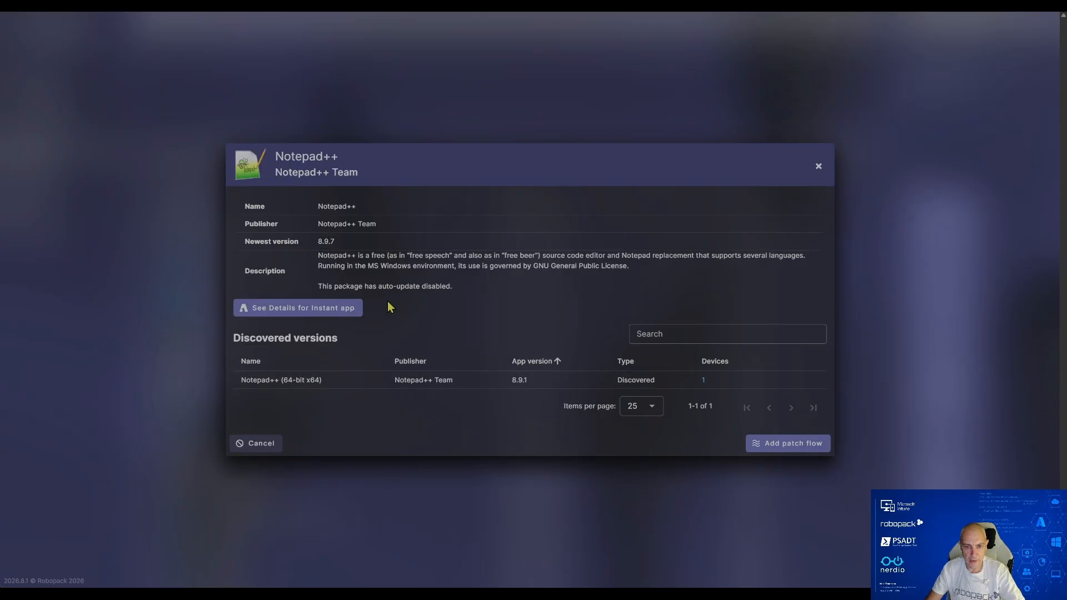
pyautogui.click(262, 443)
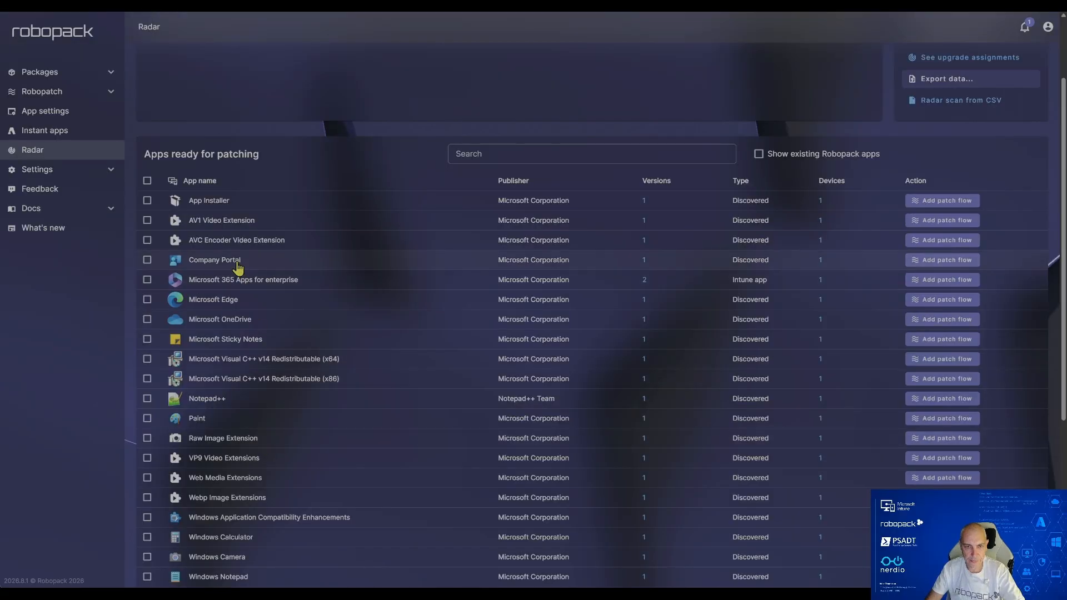
# Step: Review the settings and waves of the Standard Apps – All Devices Required / All Users Available patch group
pyautogui.click(61, 93)
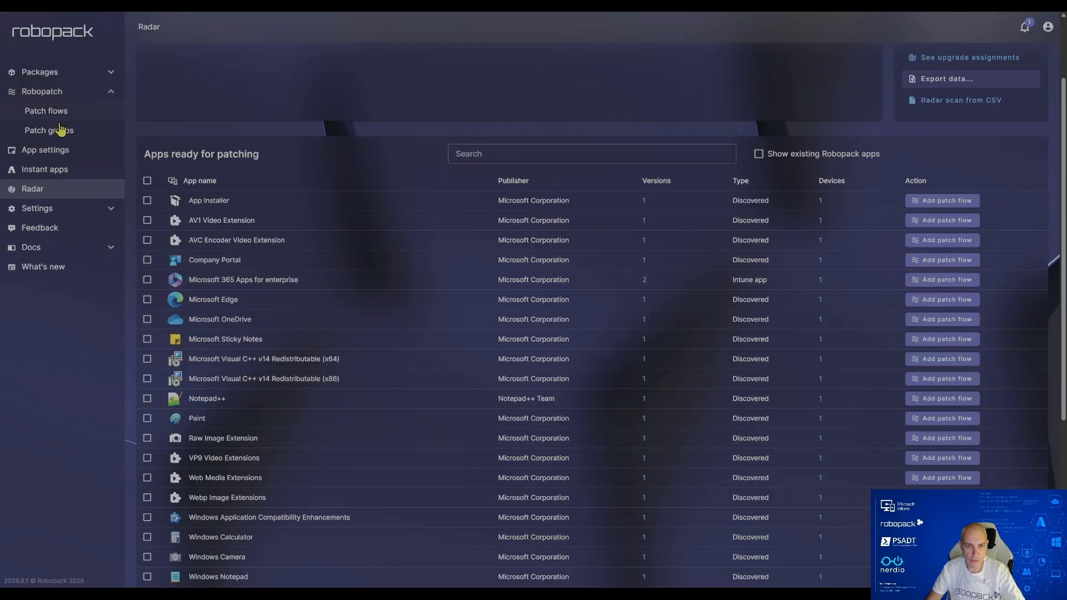
pyautogui.click(61, 130)
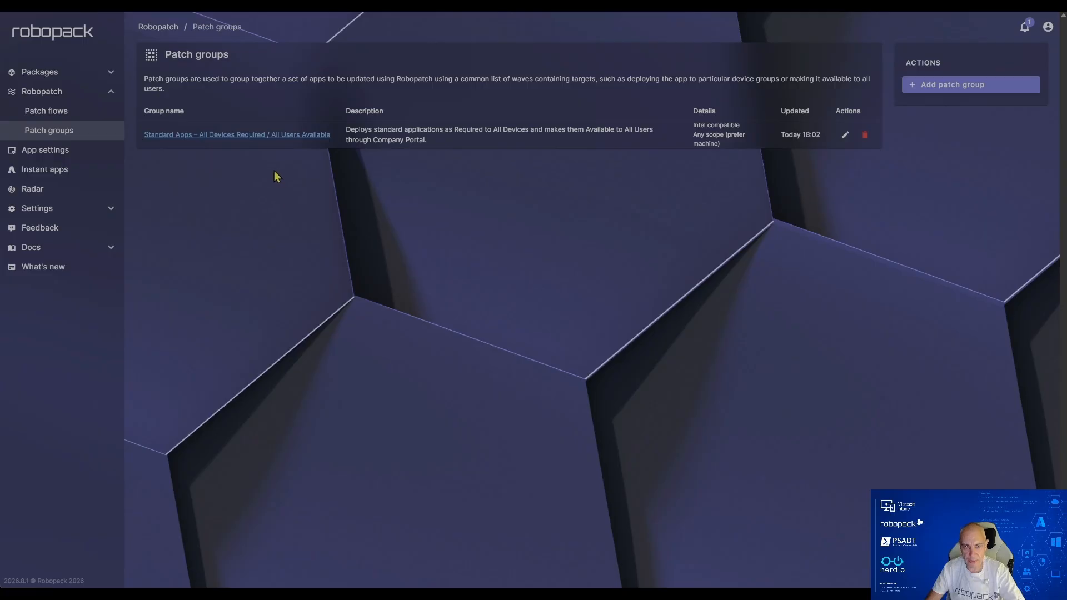
pyautogui.click(225, 136)
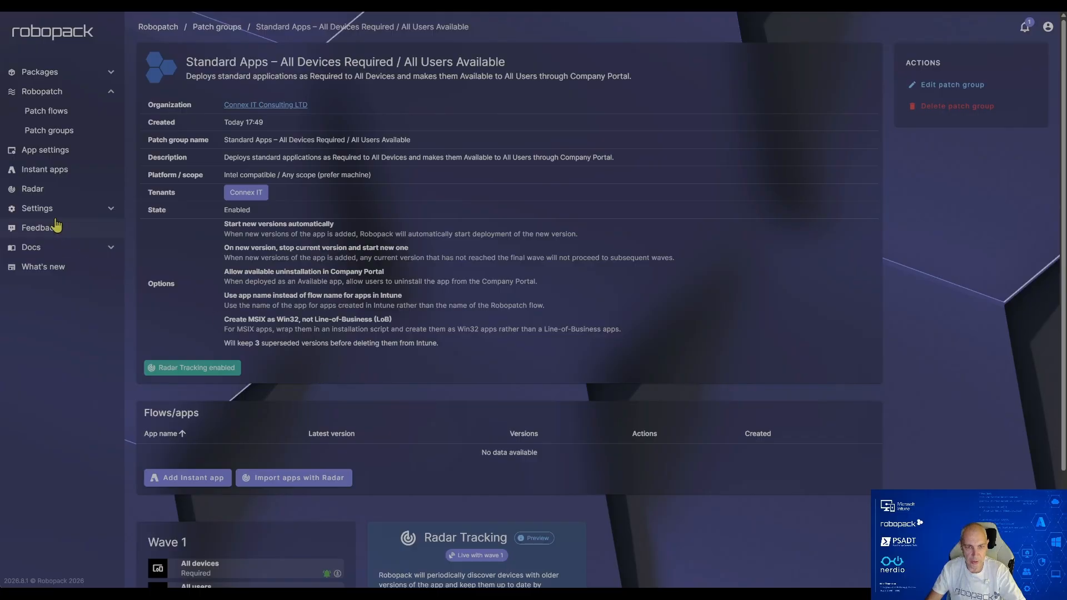
# Step: Create a Notepad++ patch flow from Radar in the Standard Apps – All Devices Required / All Users Available patch group and save its deployment without starting it
pyautogui.click(33, 190)
pyautogui.scroll(-2, 384, 355)
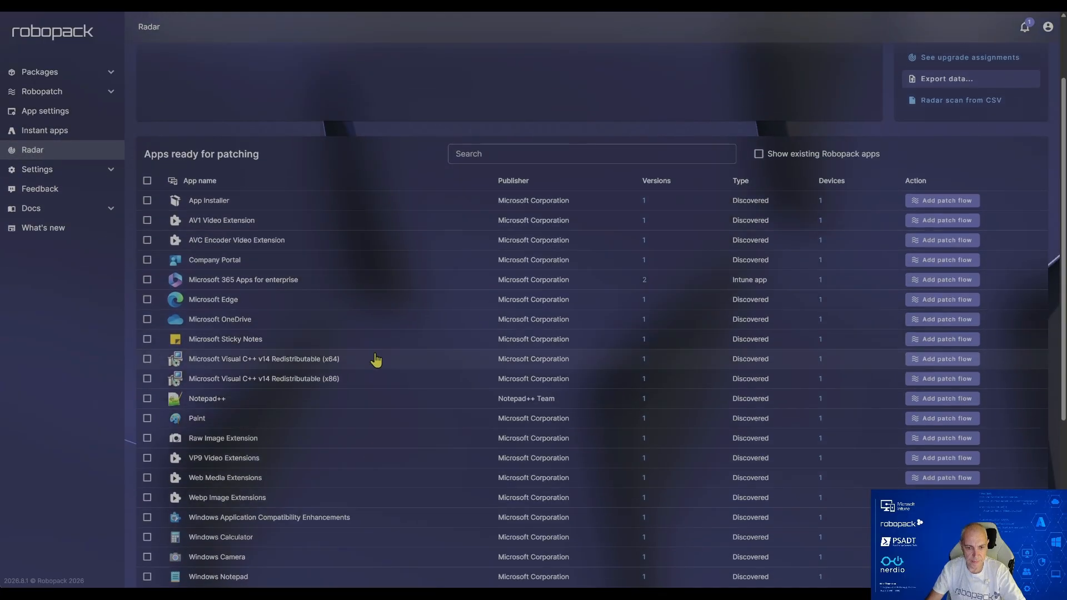
pyautogui.click(948, 399)
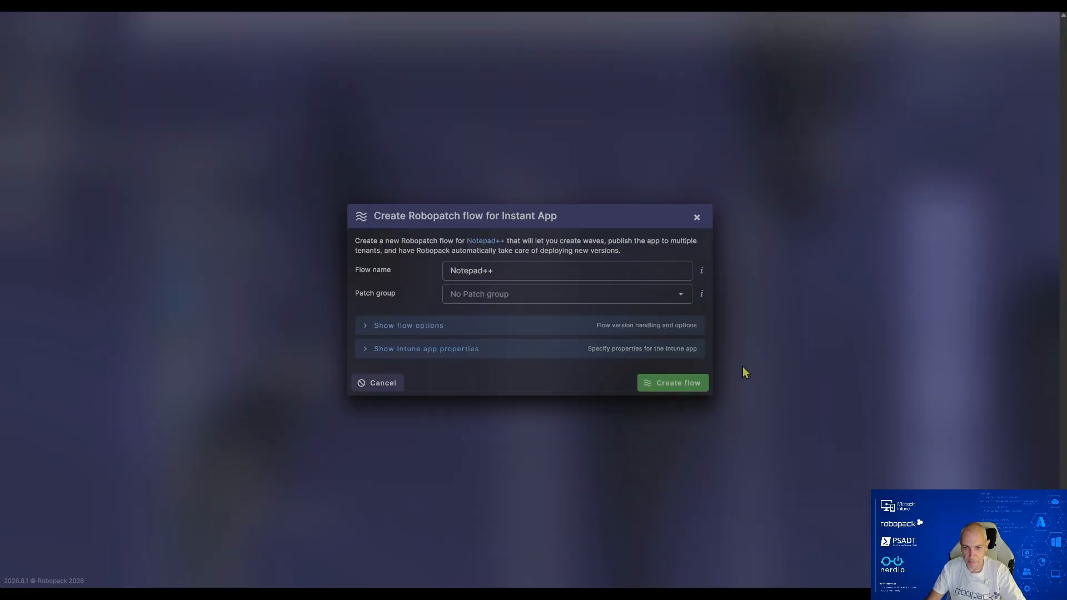
pyautogui.click(529, 296)
pyautogui.click(533, 322)
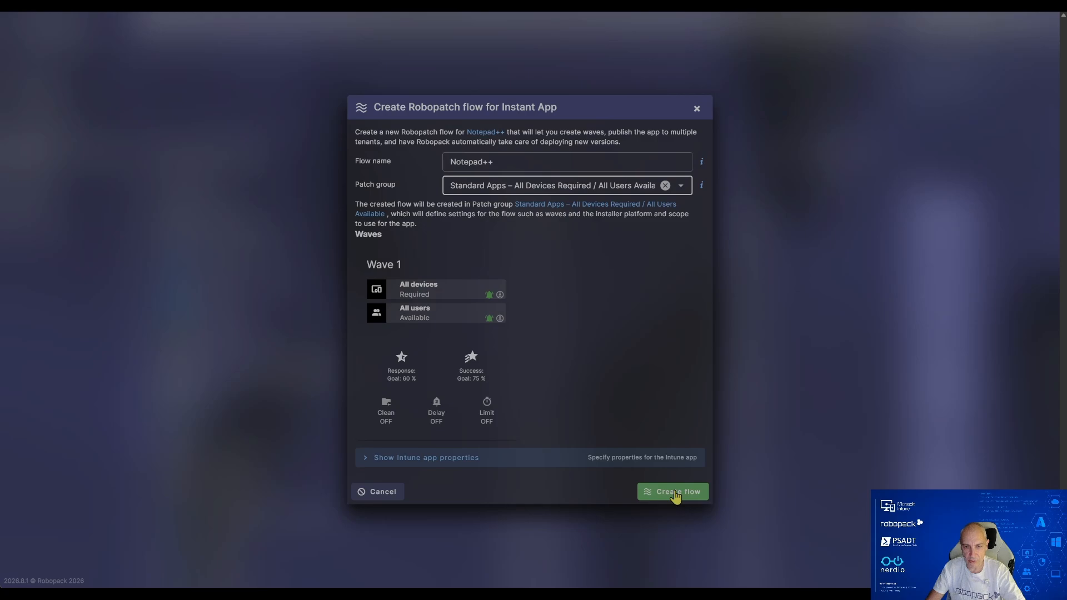
pyautogui.click(675, 494)
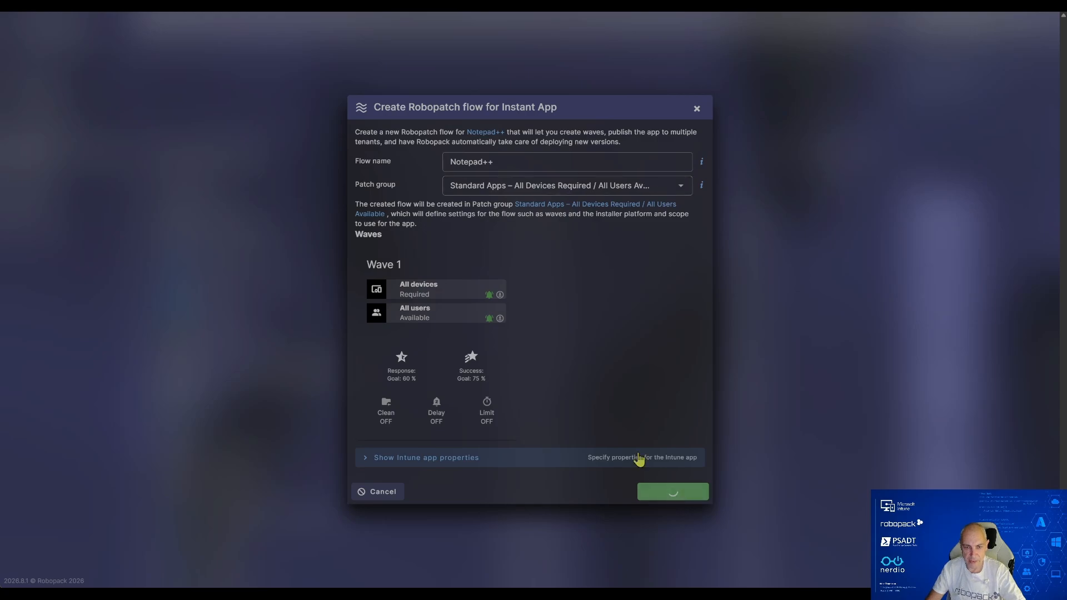
pyautogui.click(653, 340)
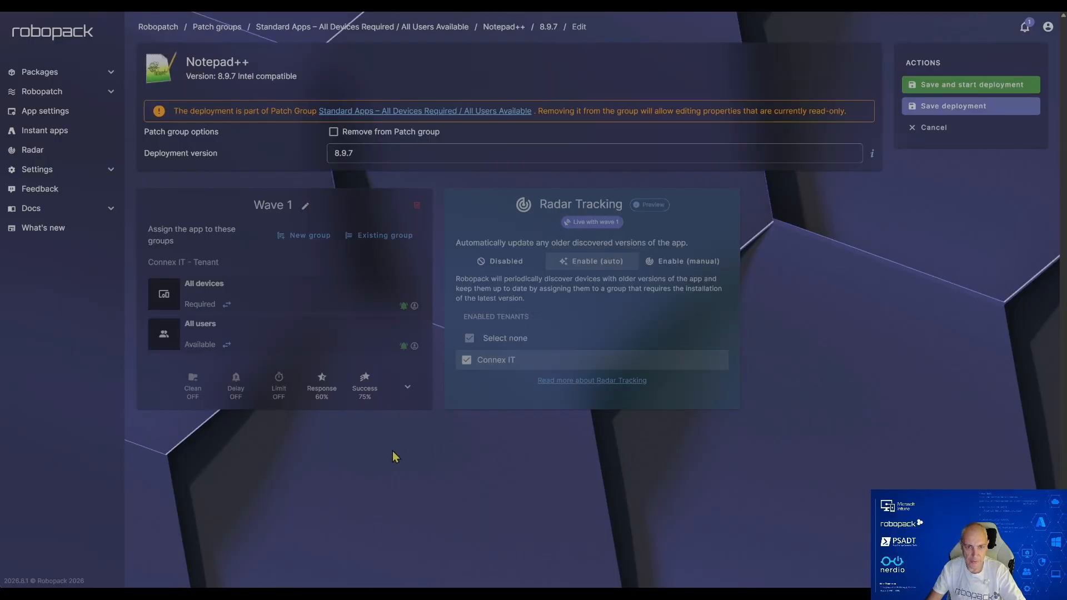
pyautogui.click(966, 108)
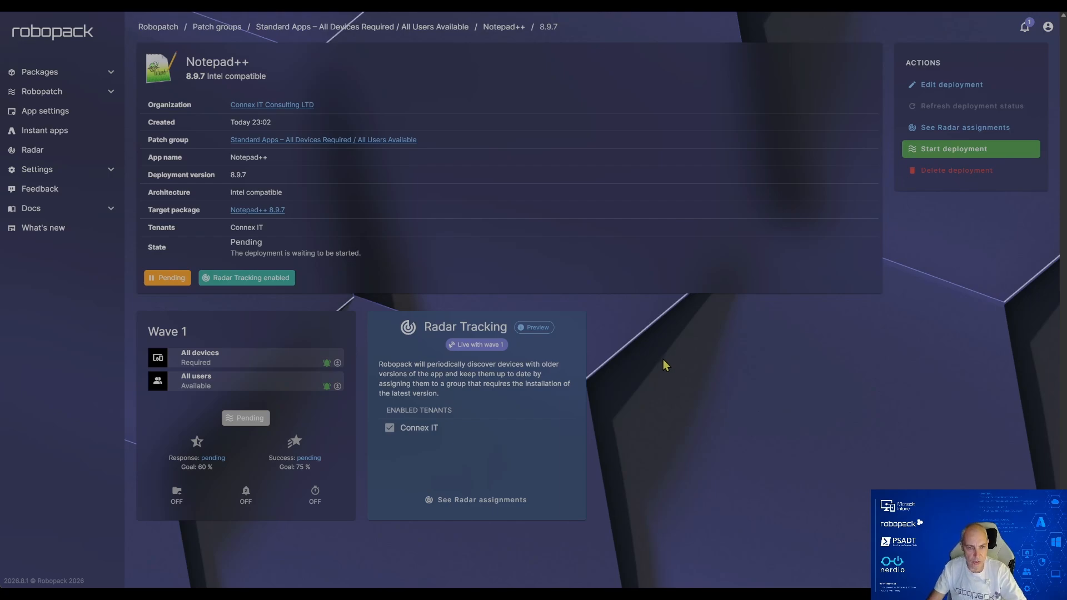
# Step: Review the private Default (PSADT 4.1.8) script template's features, logging, dialog options and custom icon, and leave without saving
pyautogui.click(56, 171)
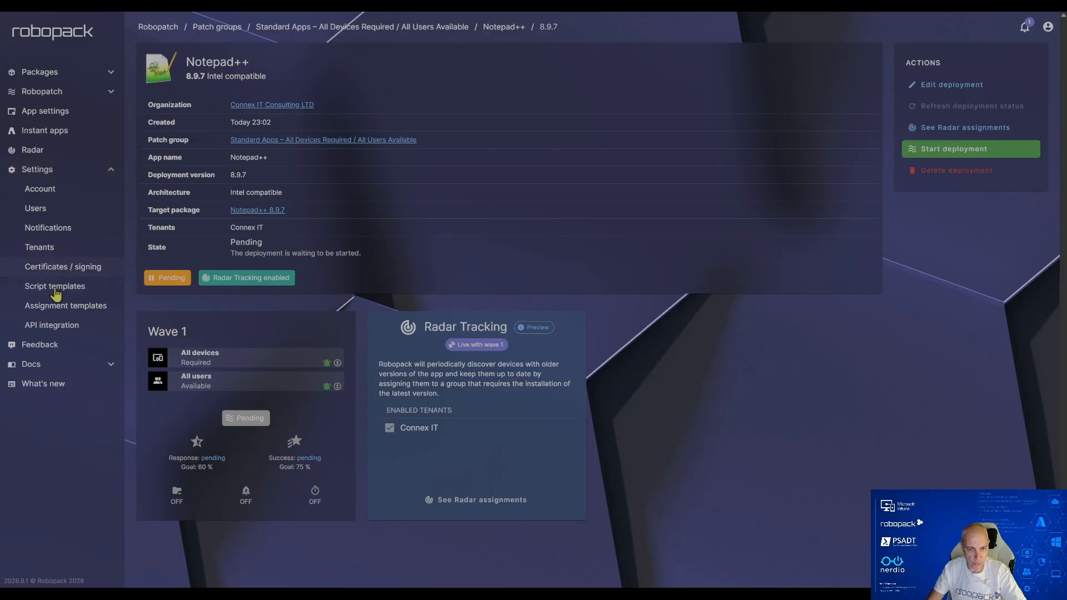
pyautogui.click(55, 289)
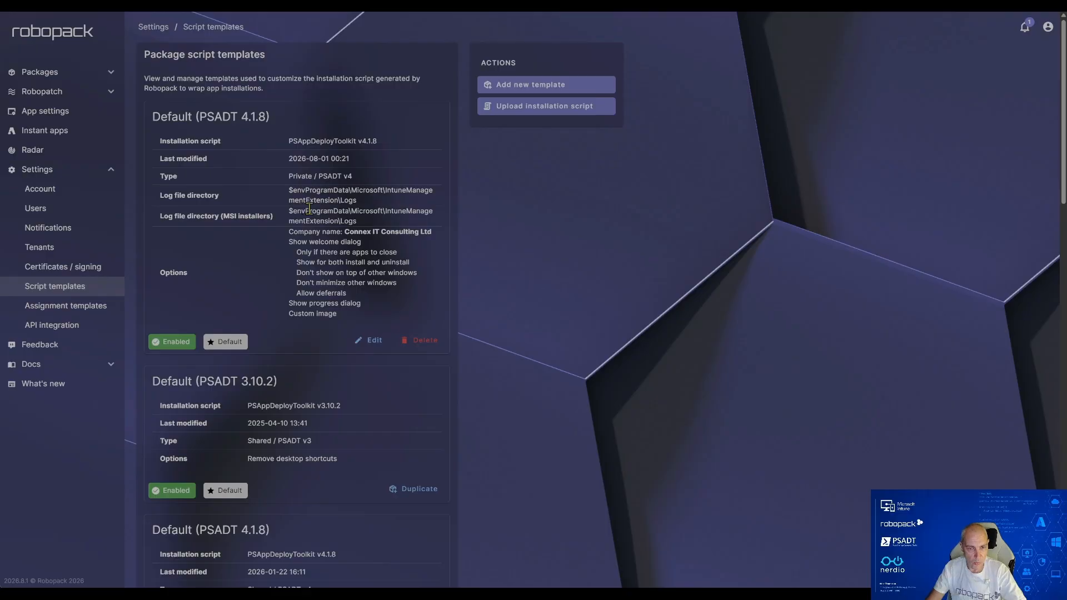
pyautogui.click(371, 340)
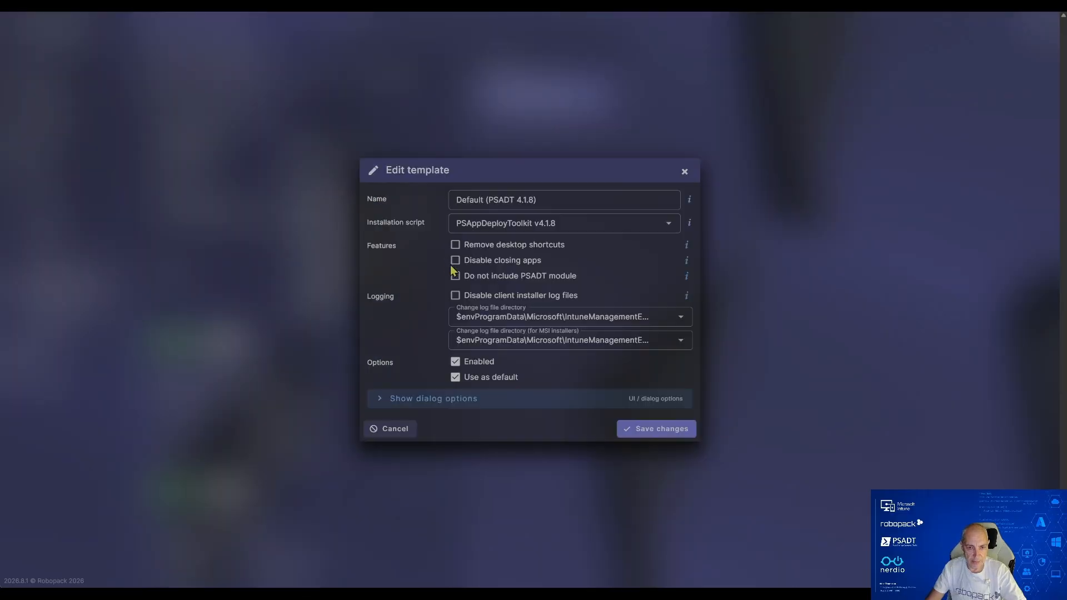
pyautogui.click(429, 401)
pyautogui.scroll(-3, 431, 281)
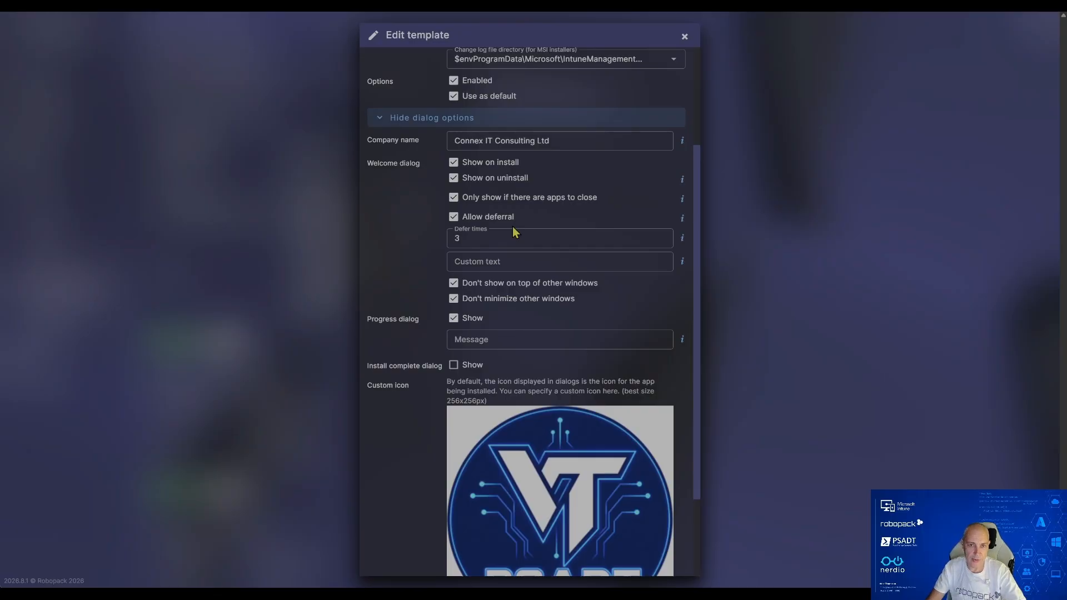
pyautogui.scroll(-2, 516, 233)
pyautogui.scroll(4, 516, 232)
pyautogui.scroll(-5, 515, 232)
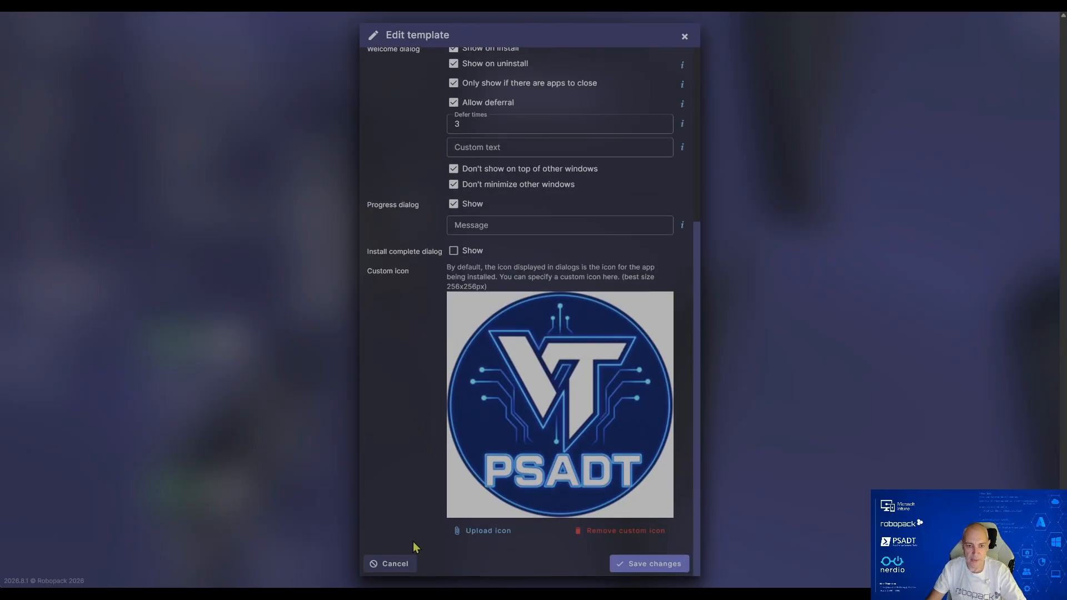
pyautogui.click(389, 564)
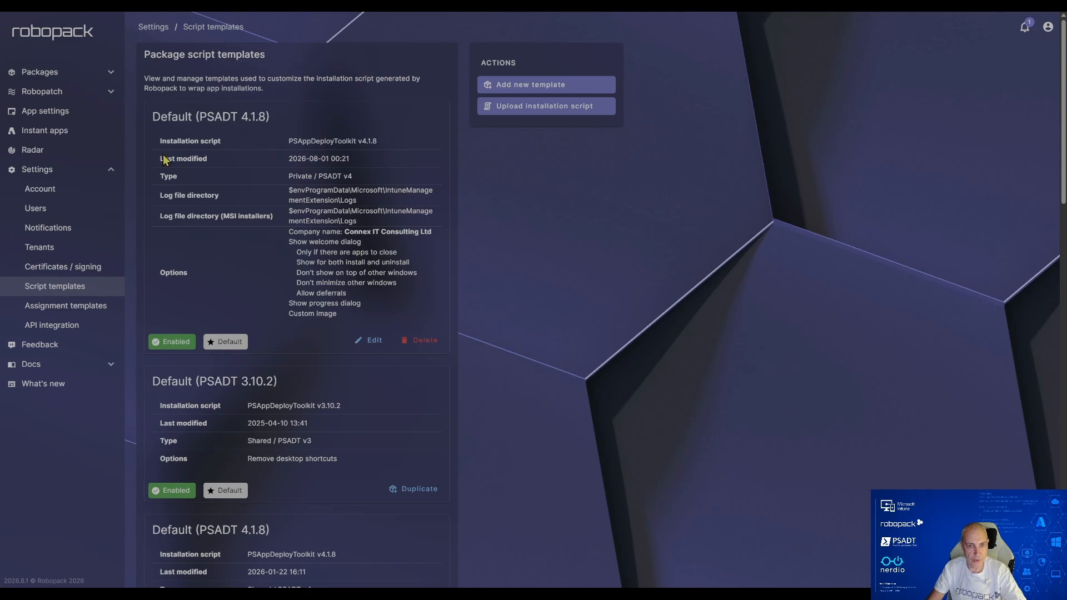
# Step: Start a custom app setting from the recent Notepad++ 8.9.7 package
pyautogui.click(47, 73)
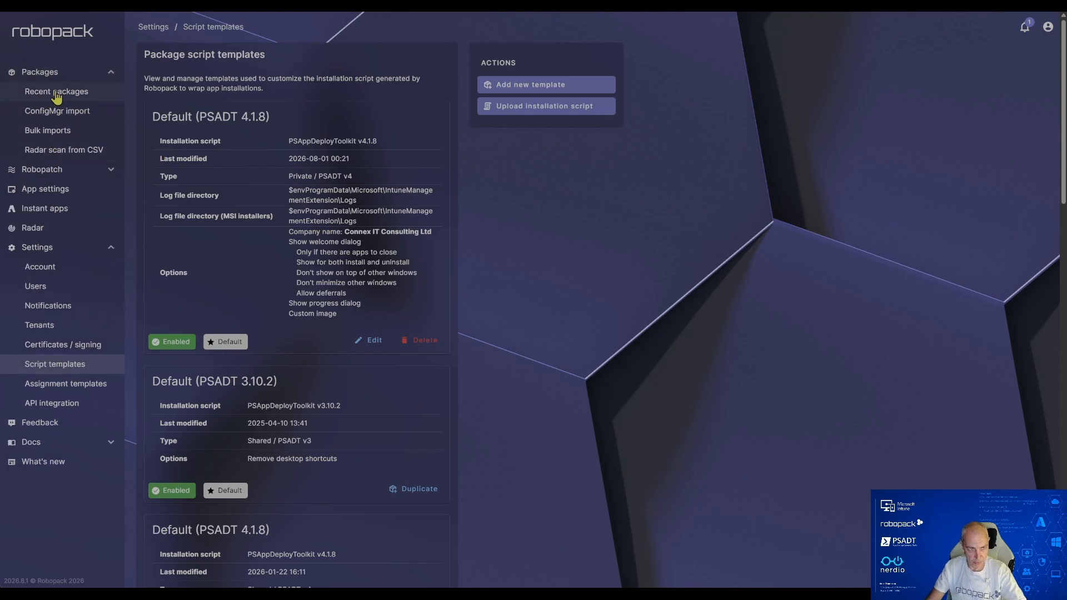
pyautogui.click(57, 93)
pyautogui.click(235, 128)
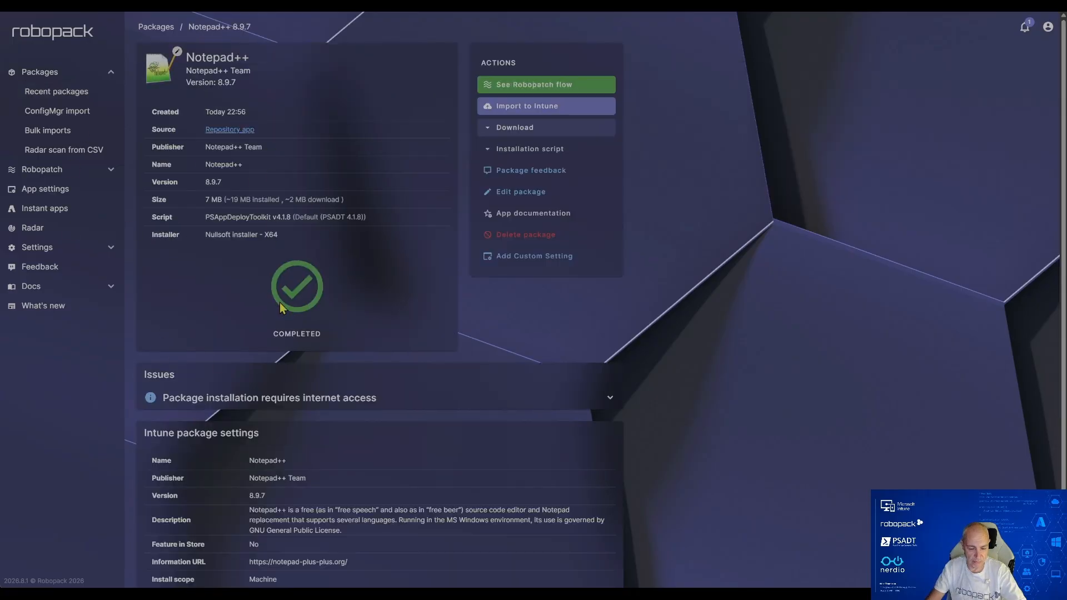
pyautogui.click(532, 262)
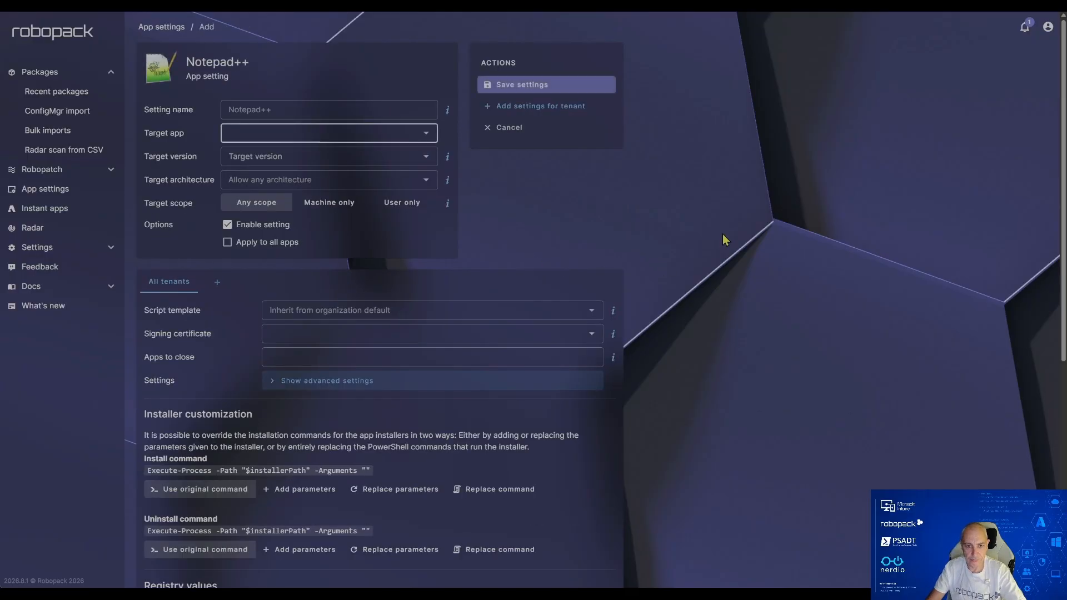
# Step: Add notepad++ to the apps to close for all tenants and save the Notepad++ app setting
pyautogui.scroll(-1, 685, 219)
pyautogui.scroll(-1, 681, 222)
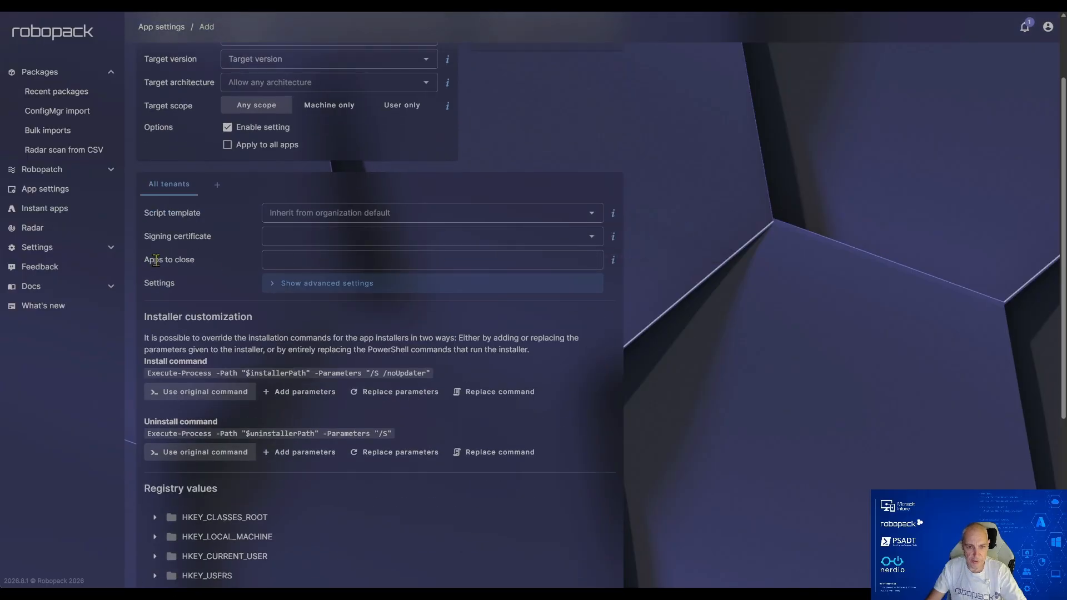
pyautogui.click(283, 260)
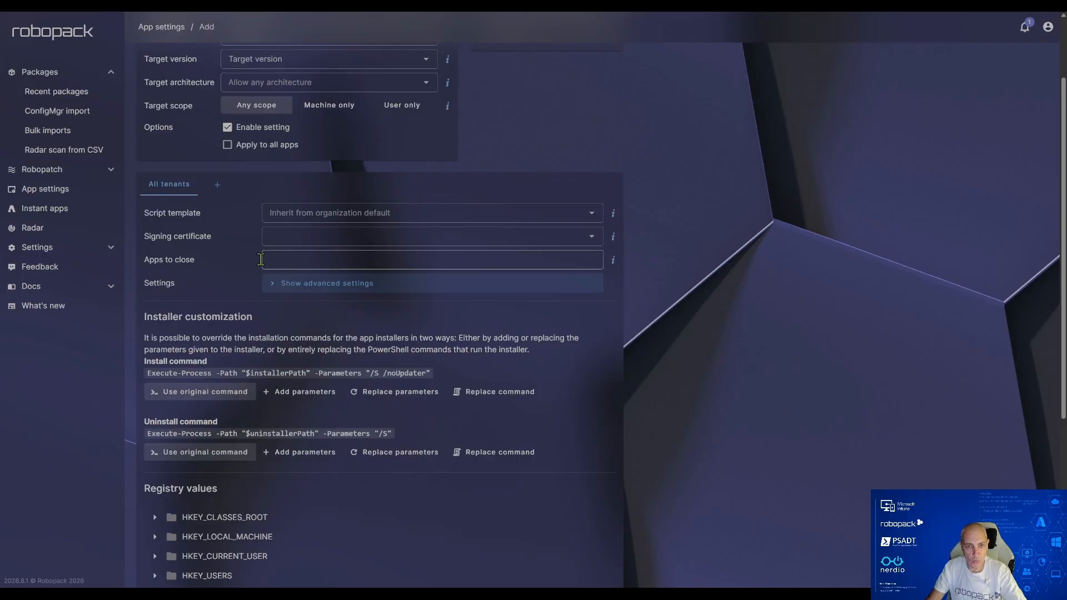
pyautogui.click(289, 260)
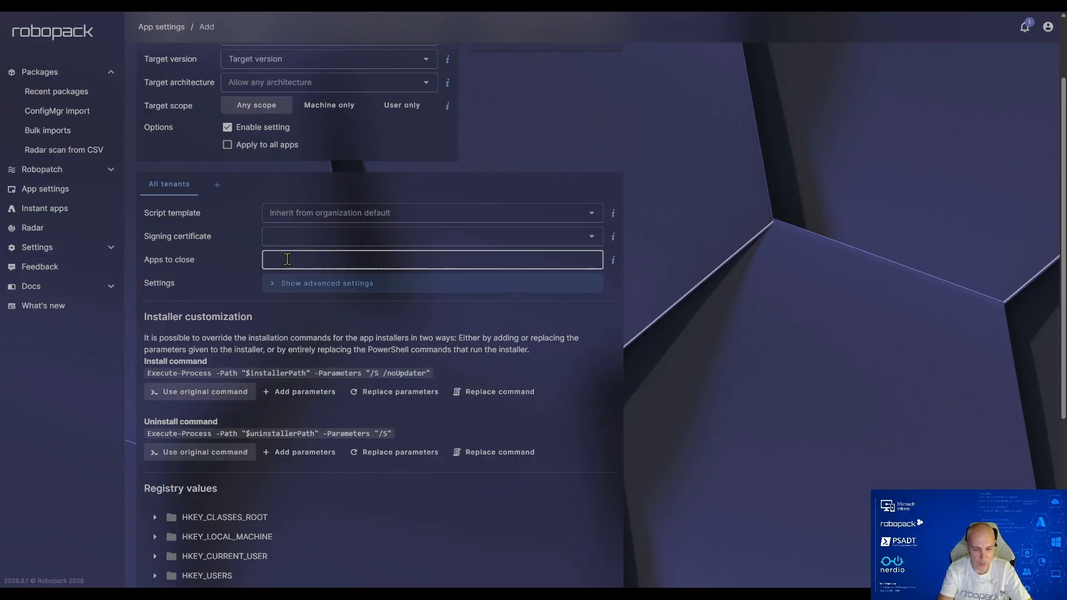
pyautogui.write('note')
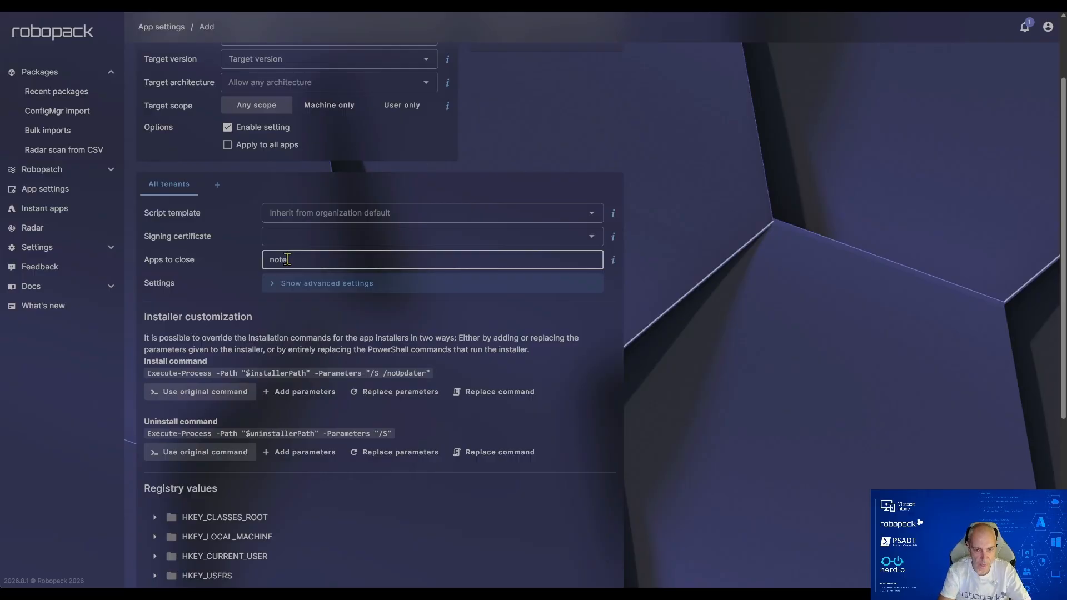
pyautogui.write('pad+')
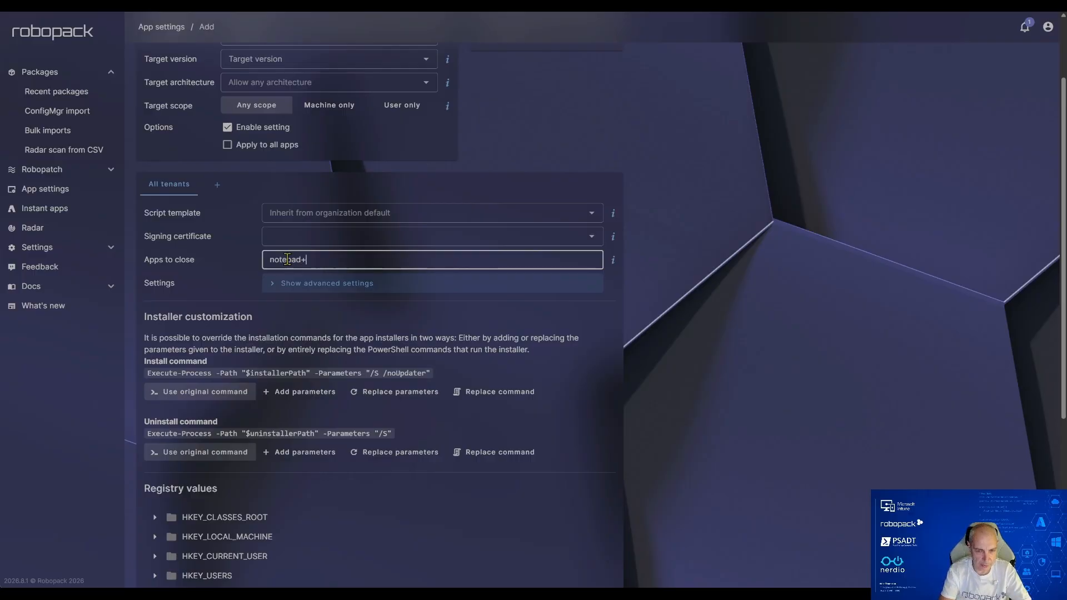
pyautogui.write('+')
pyautogui.press('Return')
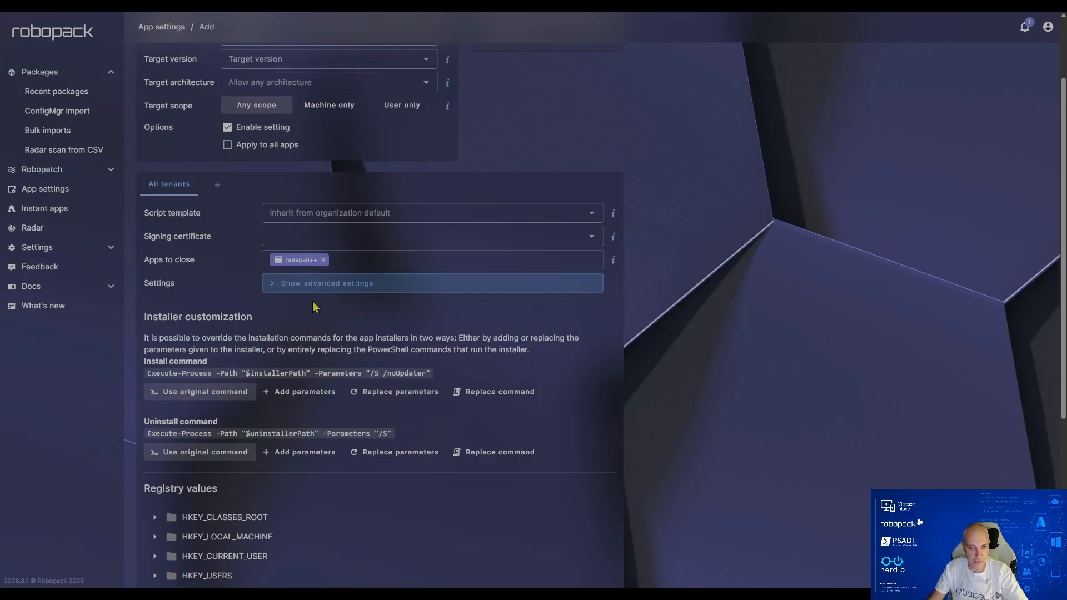
pyautogui.scroll(-4, 310, 305)
pyautogui.scroll(6, 312, 305)
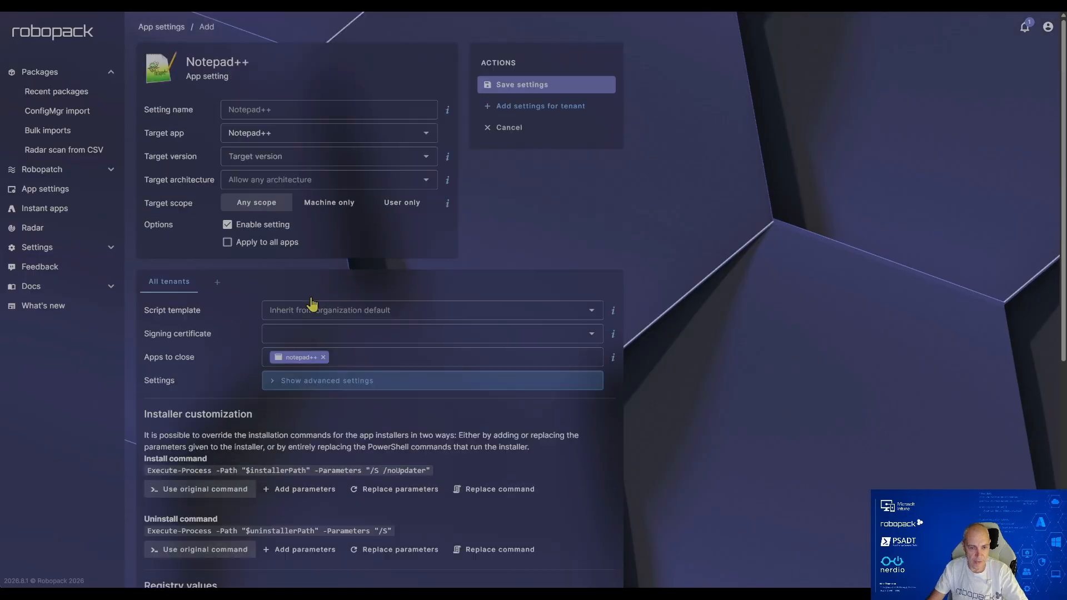
pyautogui.click(522, 86)
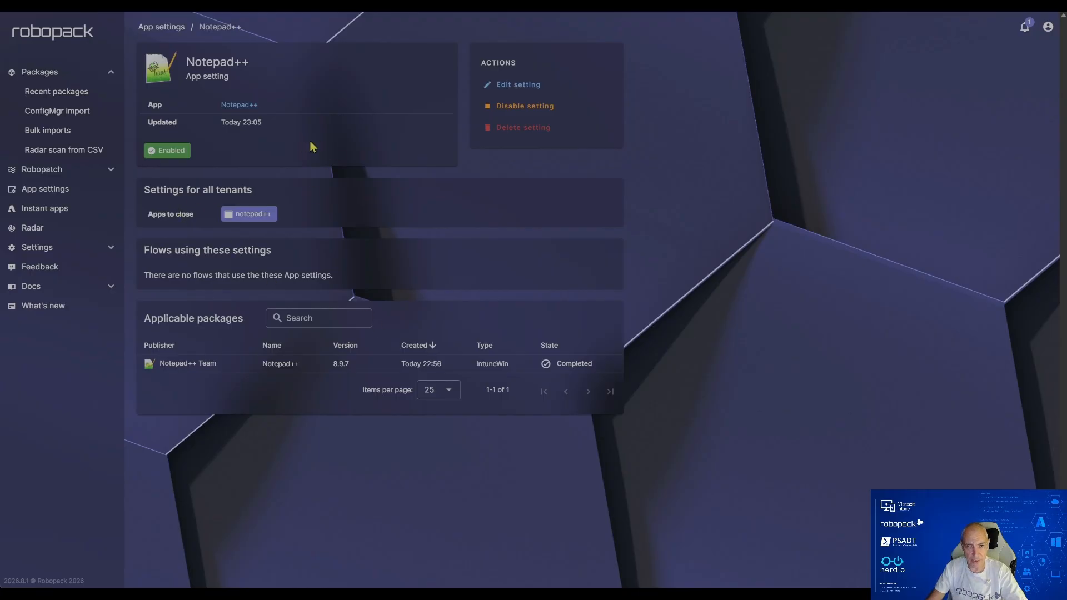
# Step: Start the Notepad++ 8.9.7 deployment, and sync the client device from Company Portal
pyautogui.click(164, 27)
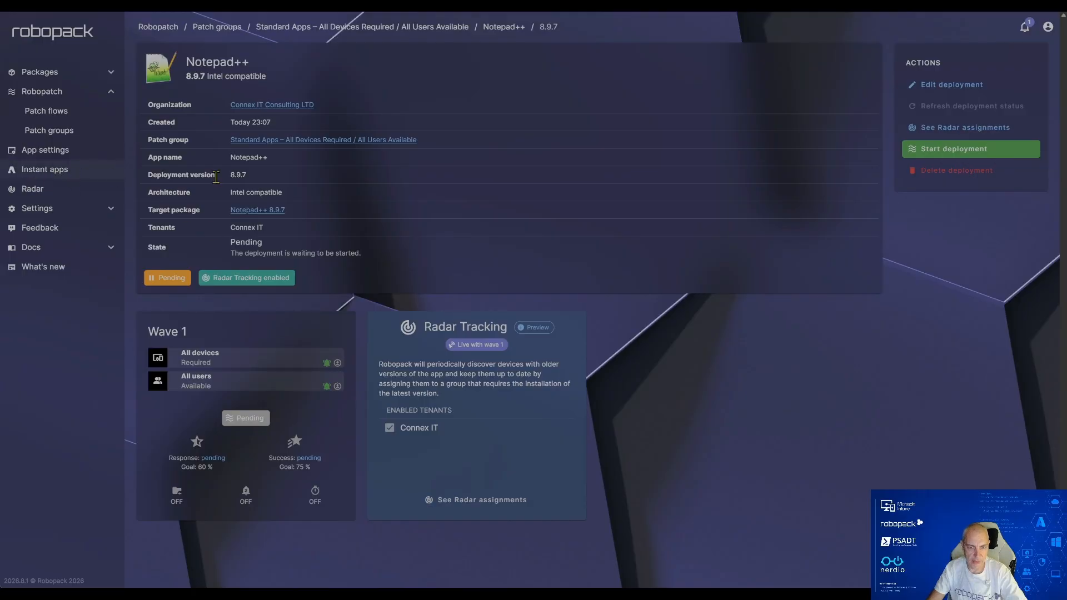
pyautogui.click(962, 154)
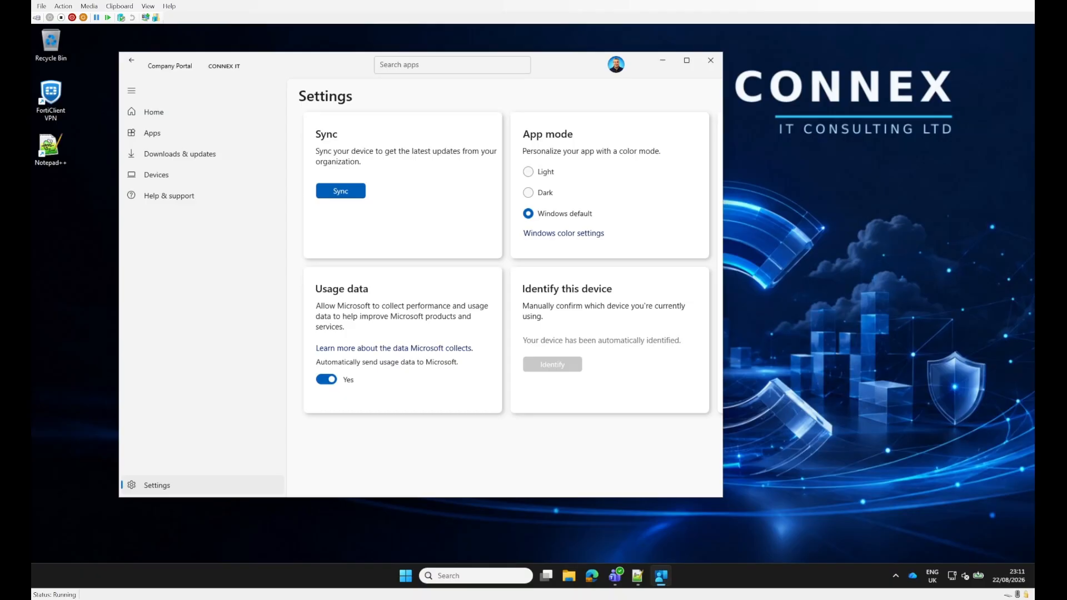
pyautogui.click(341, 190)
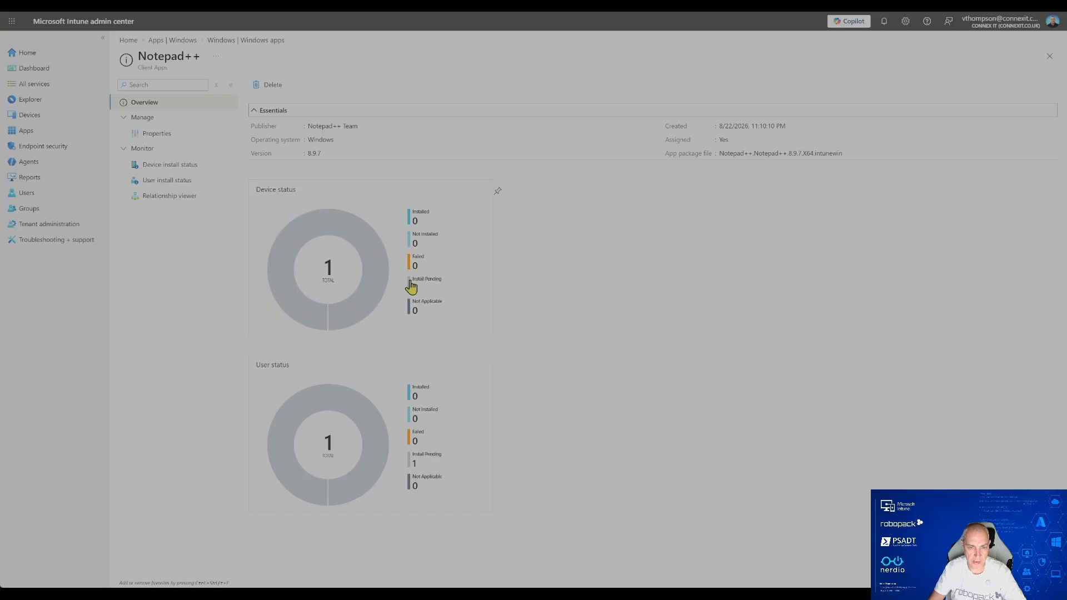
# Step: Open the Notepad++ device install status in Intune, defer the 8.9.7 installation on the client device, and refresh the status report
pyautogui.click(169, 171)
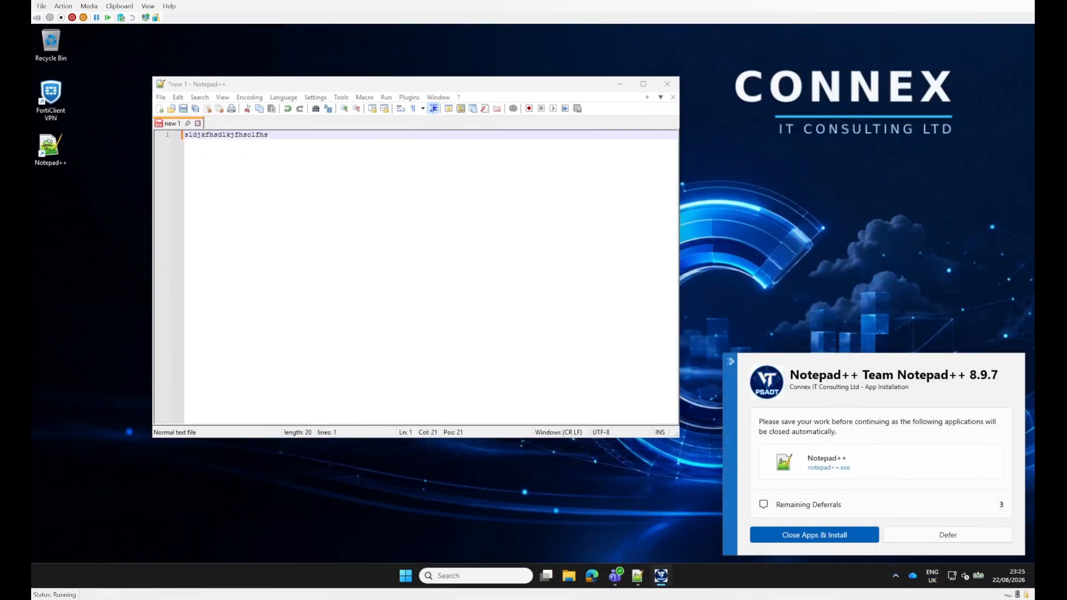
pyautogui.click(947, 535)
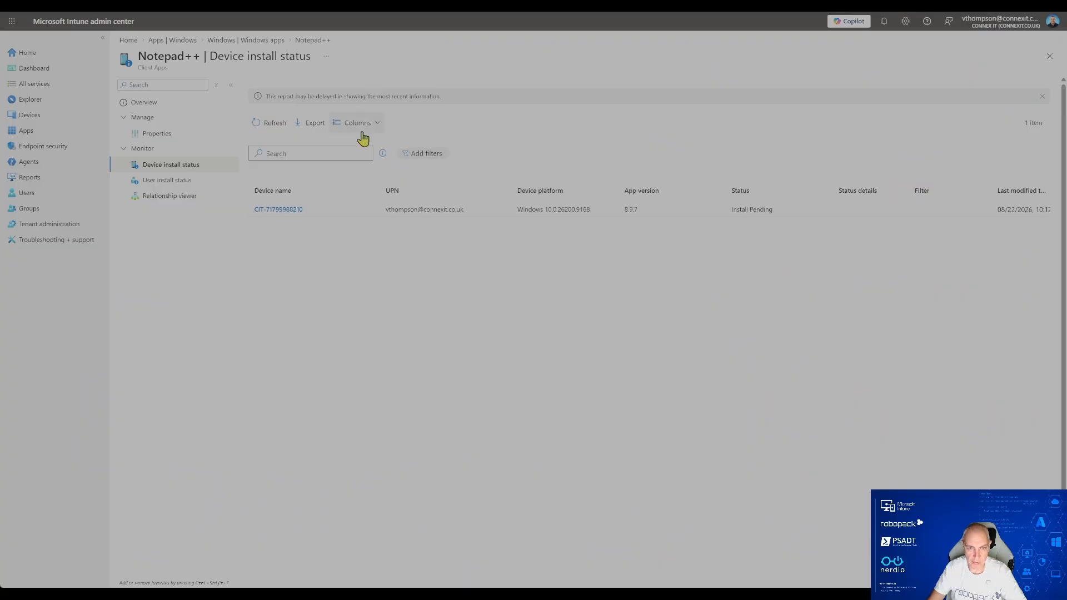
pyautogui.click(269, 125)
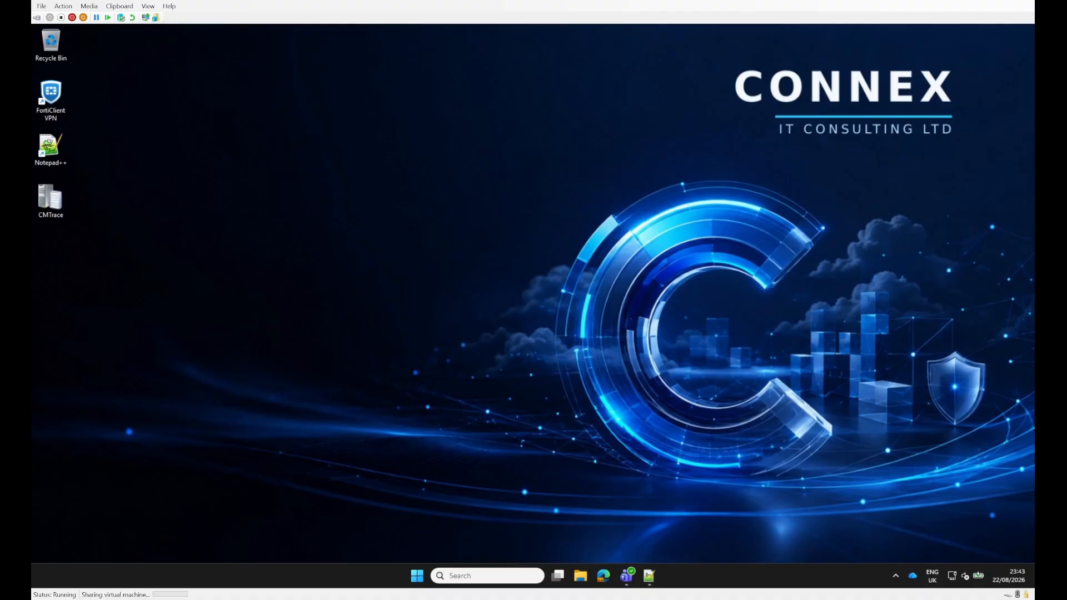
# Step: On the client device, open the Notepad++ 8.9.7 PSAppDeployToolkit install log from C:\ProgramData\Microsoft\IntuneManagementExtension\Logs
pyautogui.press('super+e')
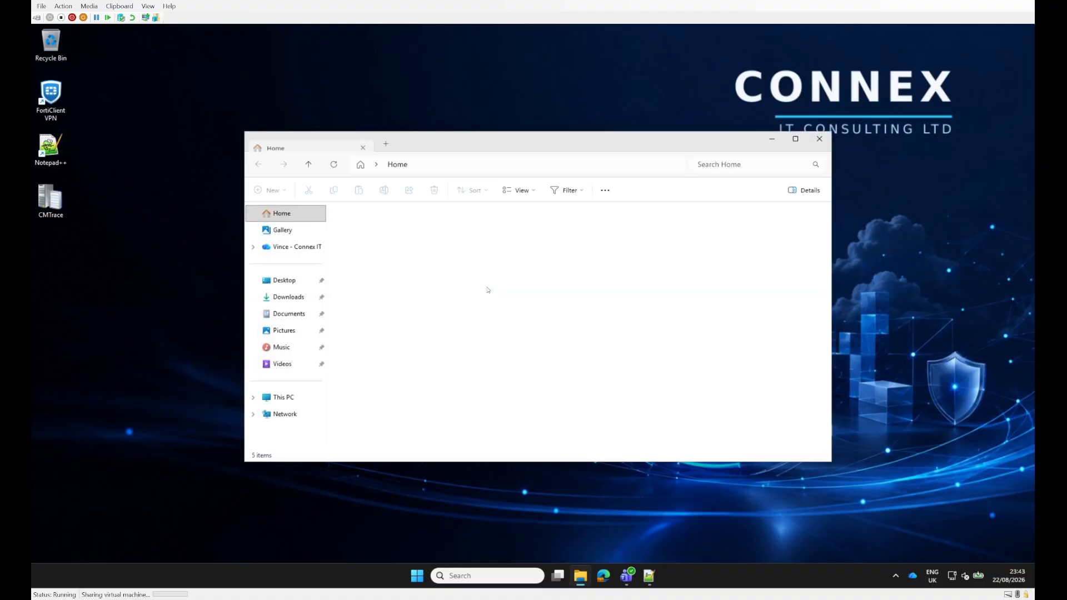
pyautogui.click(477, 166)
pyautogui.write('c')
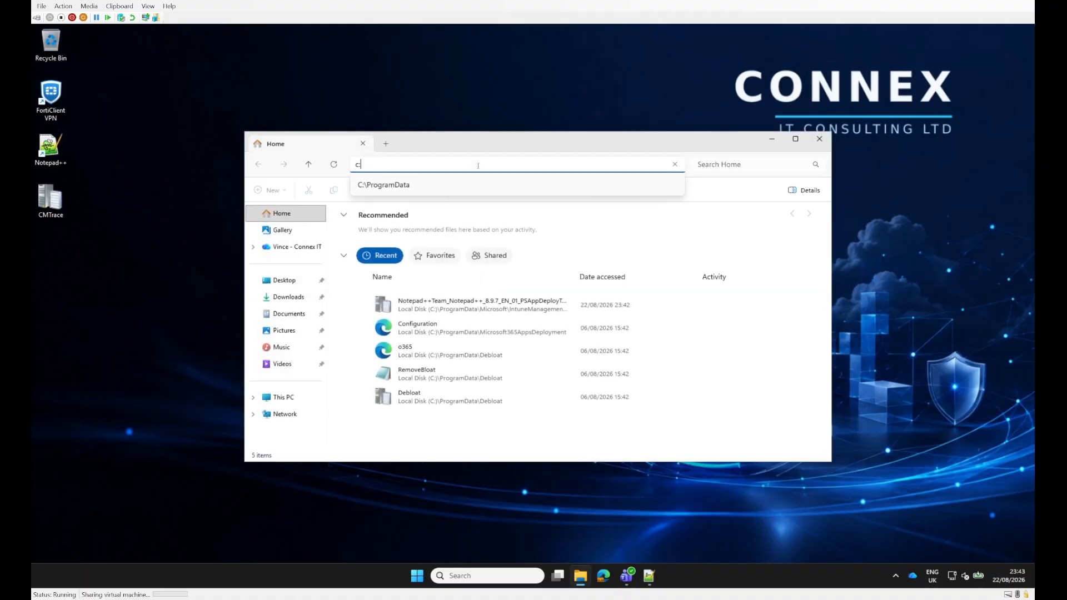
pyautogui.click(396, 189)
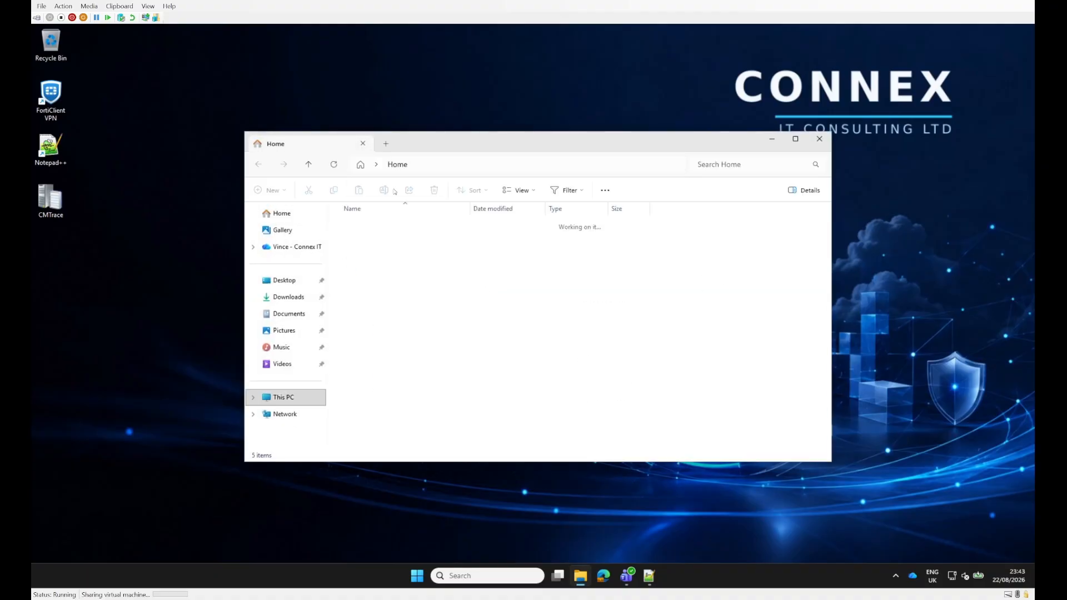
pyautogui.doubleClick(360, 239)
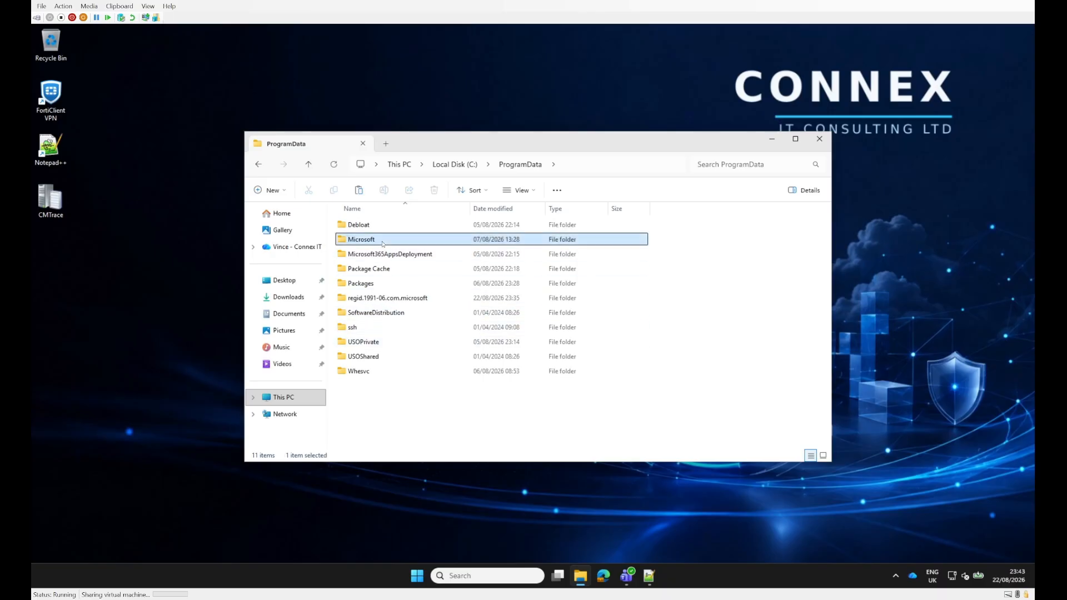
pyautogui.doubleClick(369, 445)
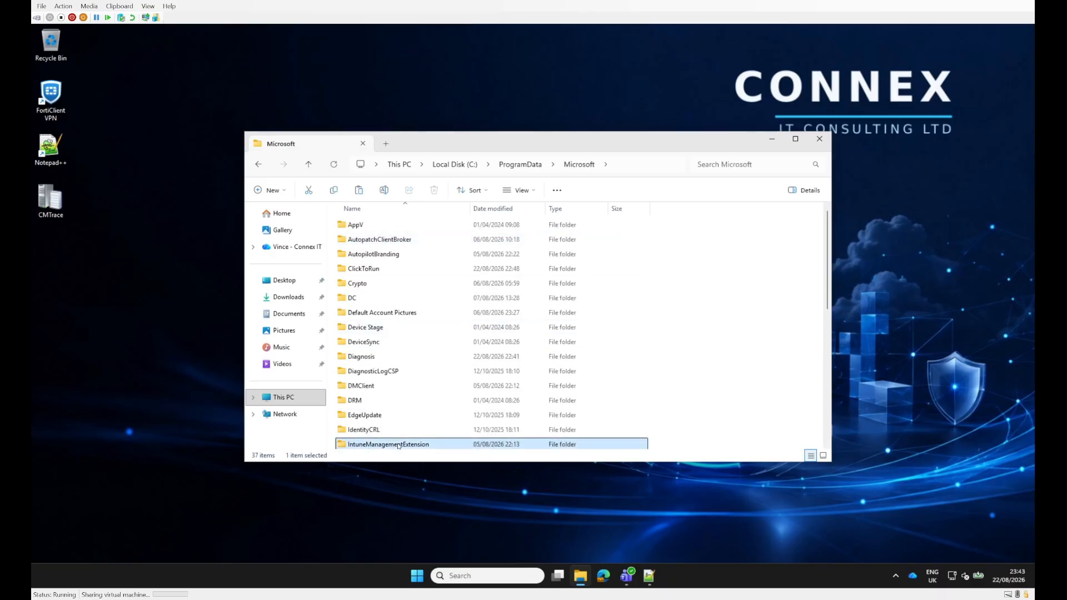
pyautogui.click(364, 226)
pyautogui.doubleClick(364, 225)
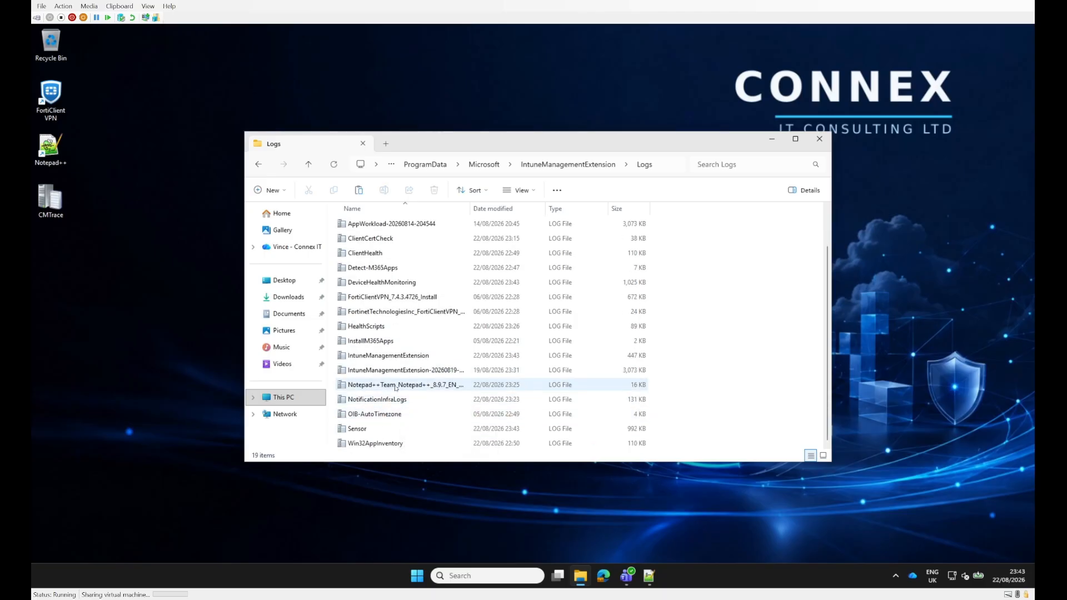
pyautogui.doubleClick(397, 384)
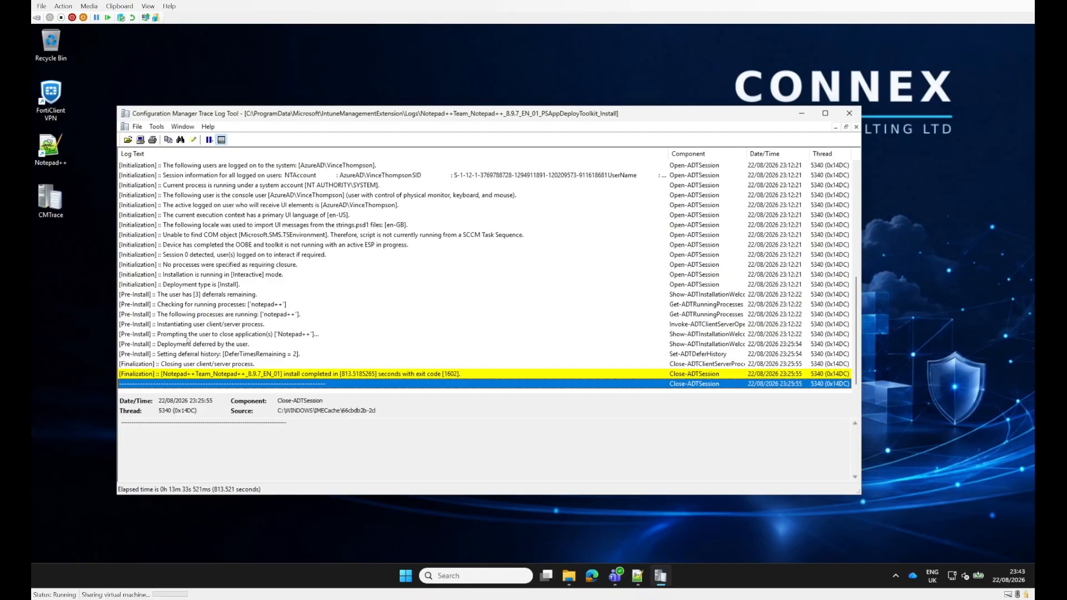
# Step: Examine the log entries for the close-application prompt, the user's deferral and the install completion with its exit code
pyautogui.click(159, 335)
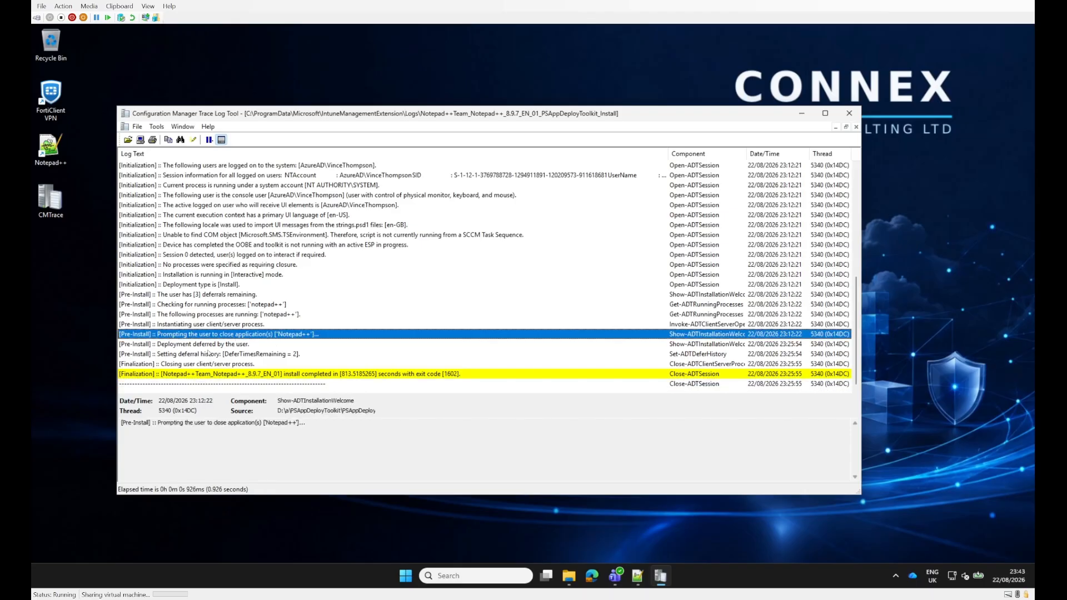
pyautogui.click(198, 346)
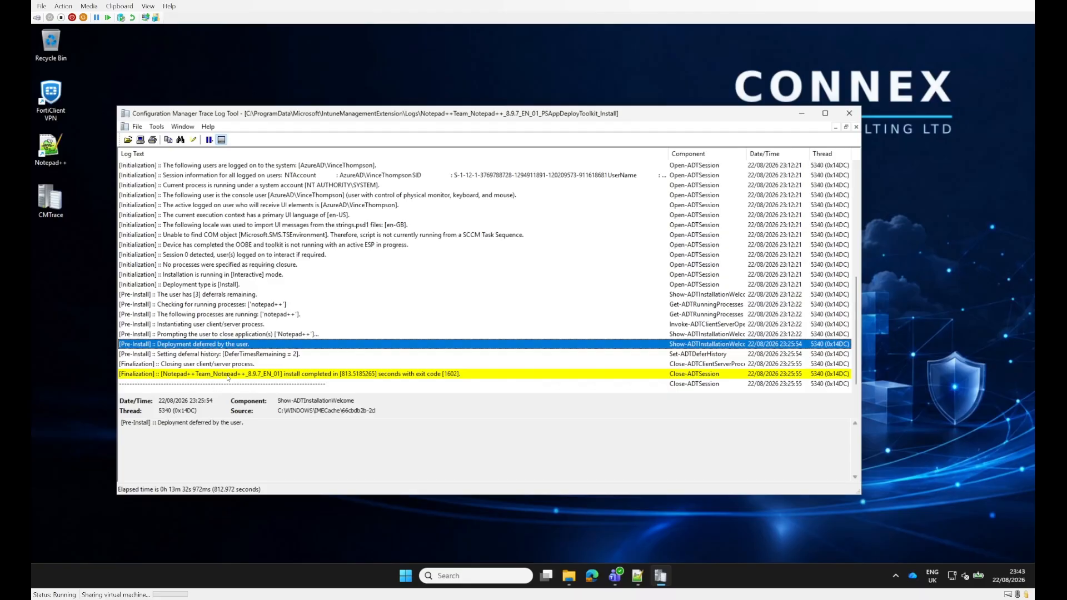
pyautogui.click(303, 374)
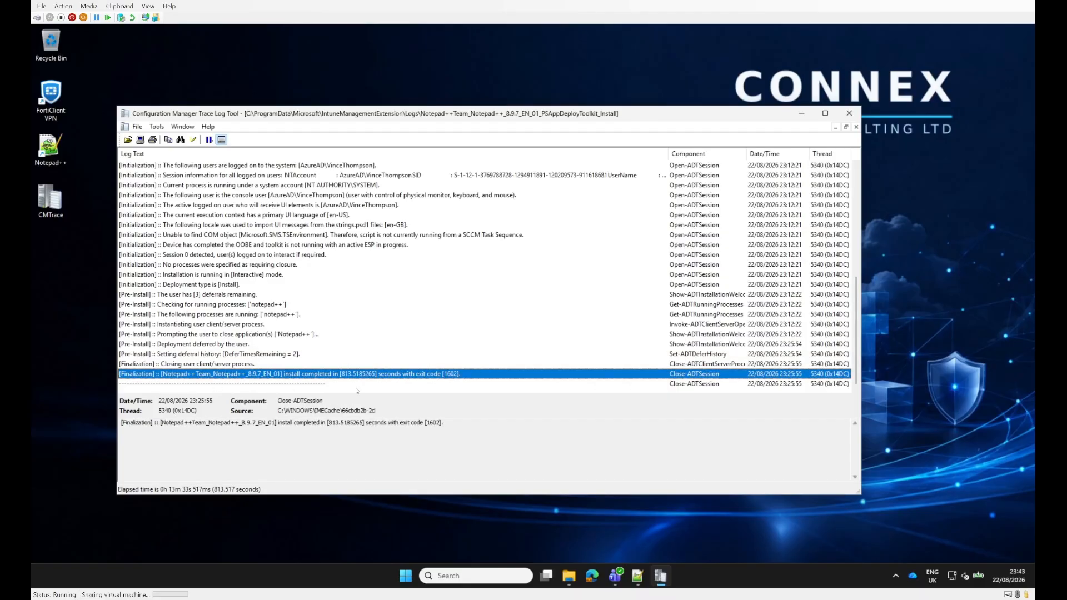
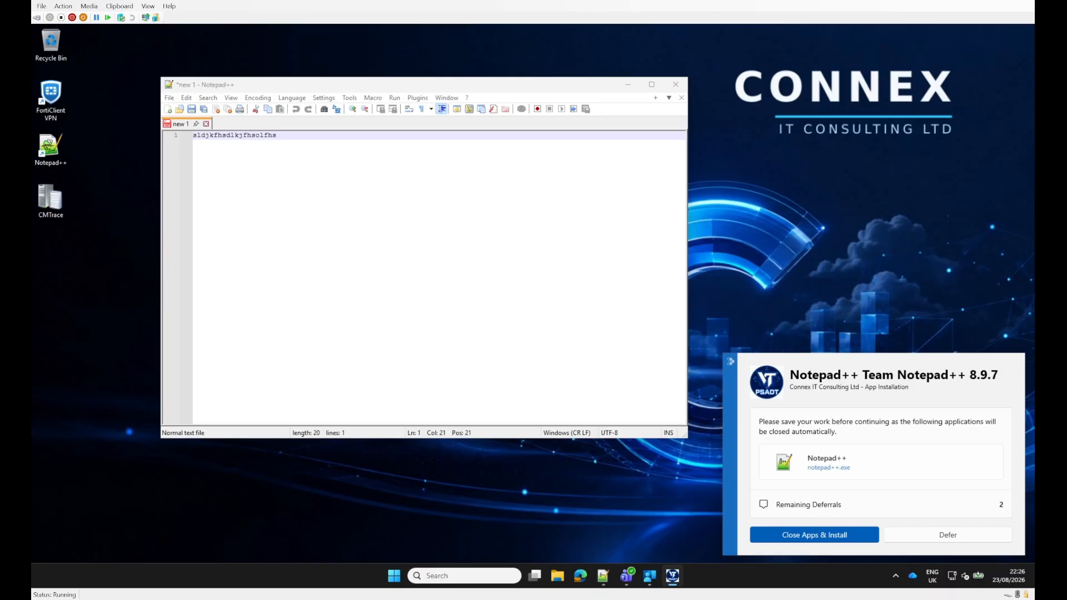
# Step: Defer the Notepad++ 8.9.7 installation on the client device, and open the Notepad++ entry among the Windows apps in Intune
pyautogui.click(947, 535)
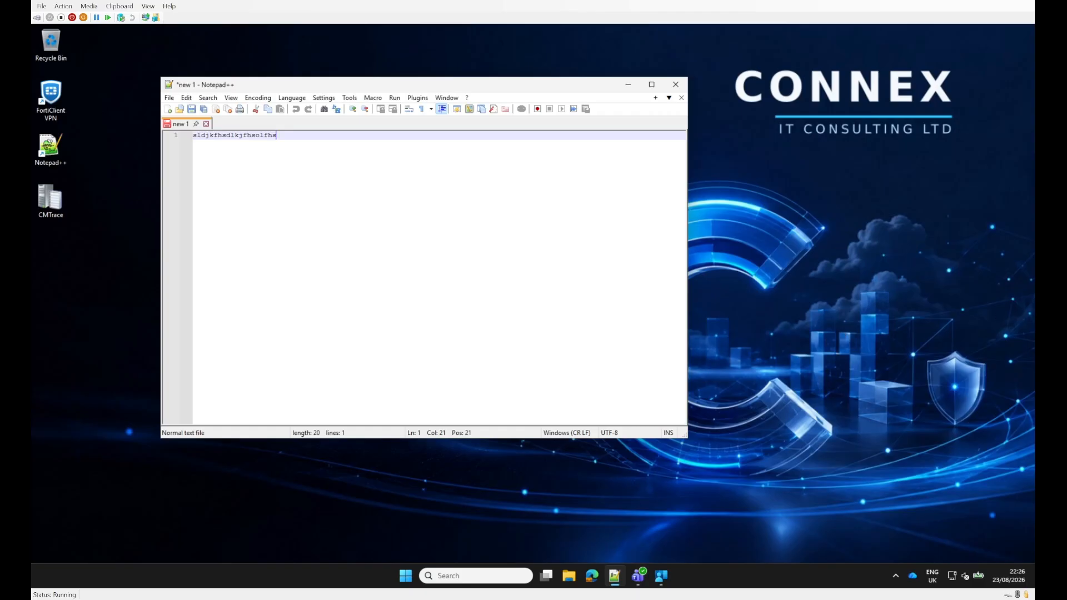
pyautogui.moveTo(546, 576)
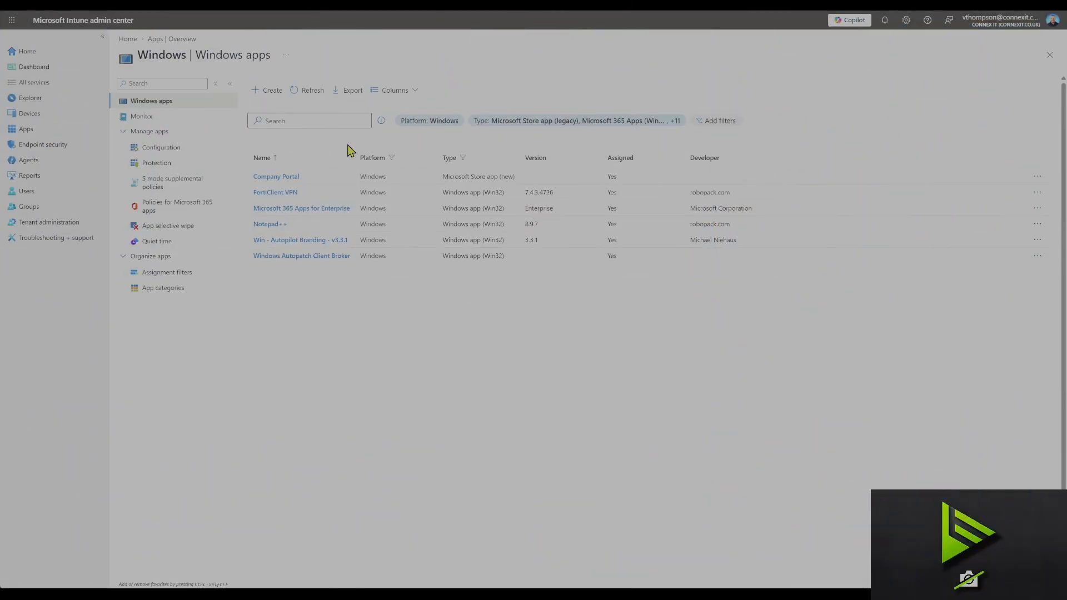
pyautogui.moveTo(273, 229); pyautogui.dragTo(271, 231)
pyautogui.click(271, 230)
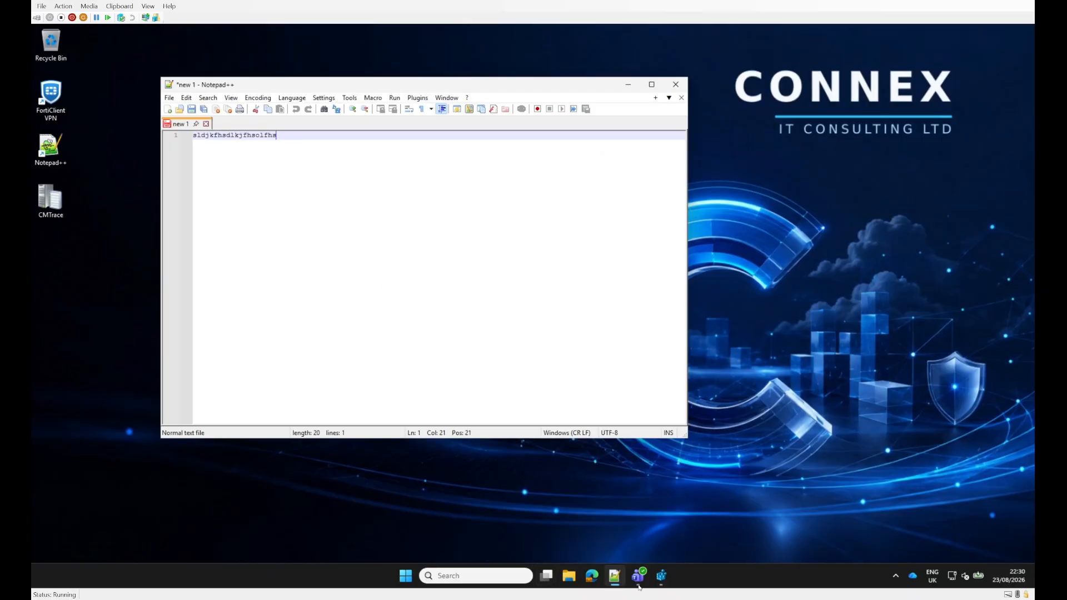
# Step: In Registry Editor on the client device, delete the Notepad++ app key 66cbdb2b-2cb7-4a7a-9aa4-17bbf9ed103c_1 under the user's IntuneManagementExtension\Win32Apps key
pyautogui.click(660, 576)
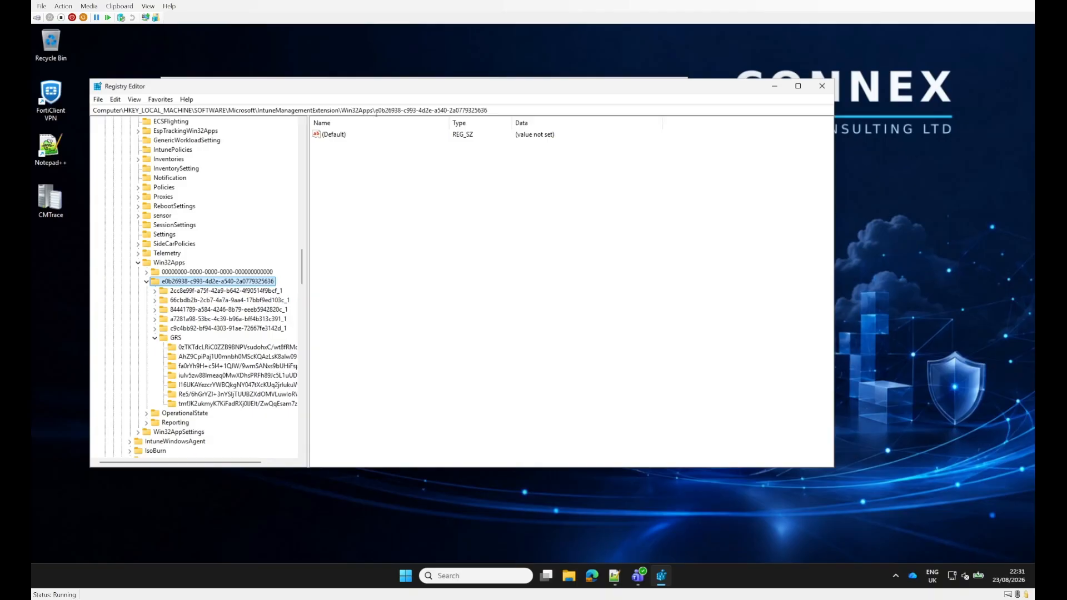
pyautogui.moveTo(374, 110); pyautogui.dragTo(481, 110)
pyautogui.press('End')
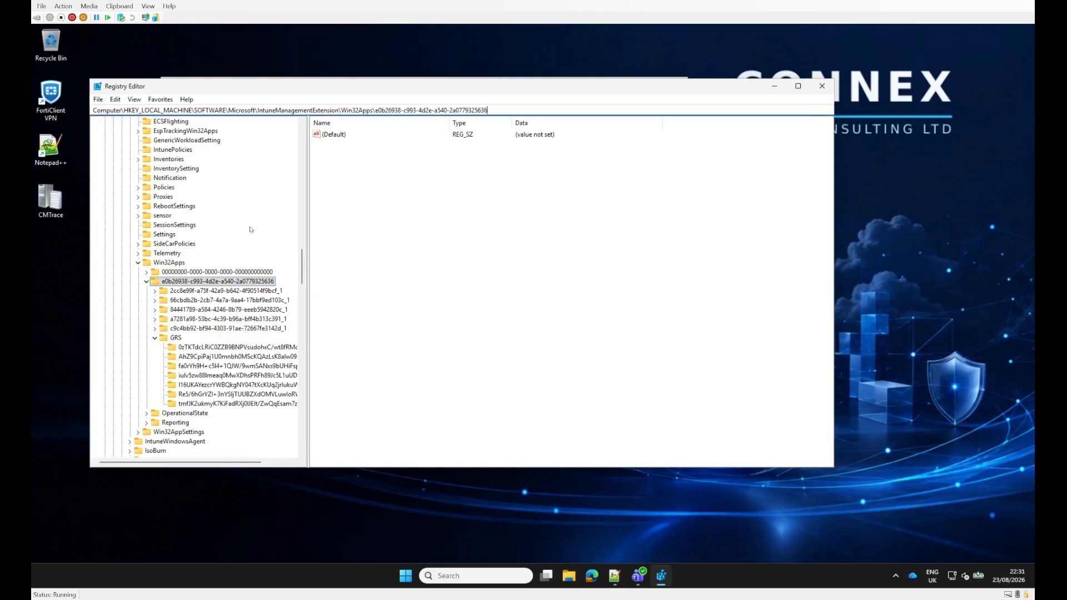
pyautogui.click(209, 301)
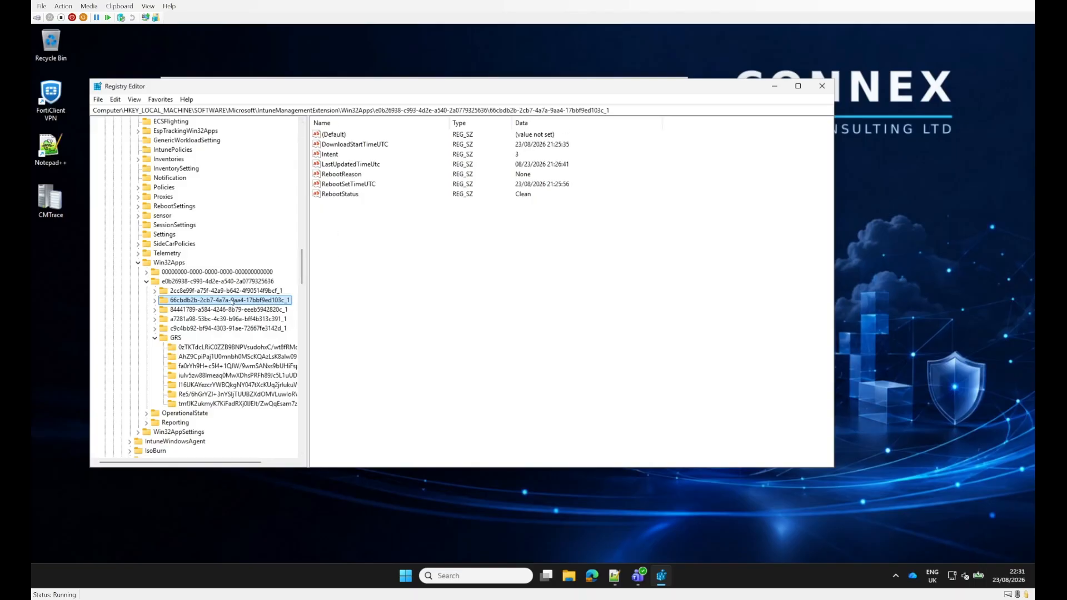
pyautogui.rightClick(233, 300)
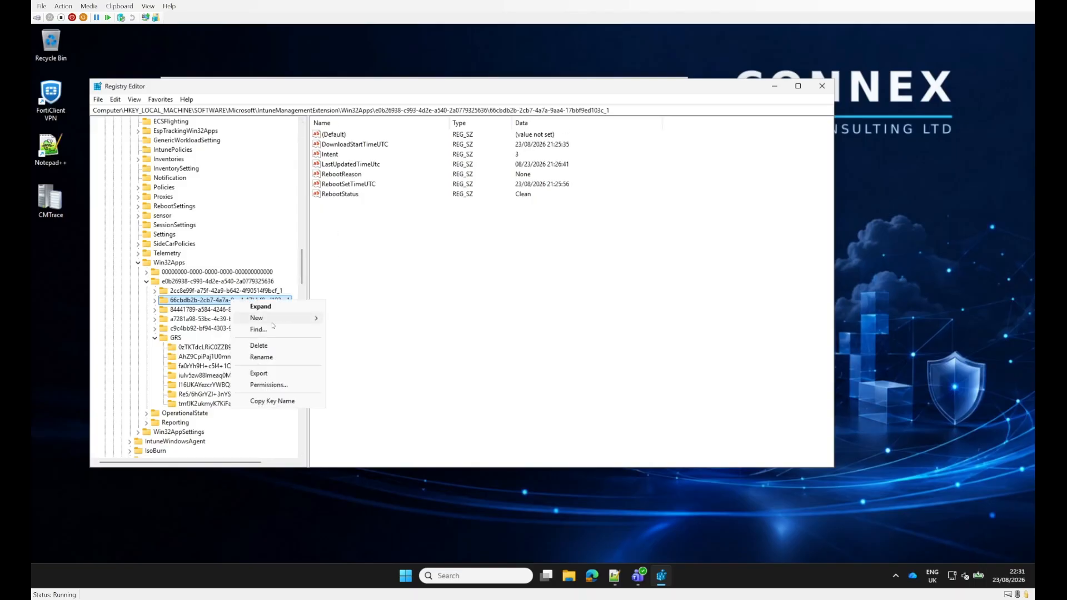
pyautogui.click(267, 346)
pyautogui.click(590, 296)
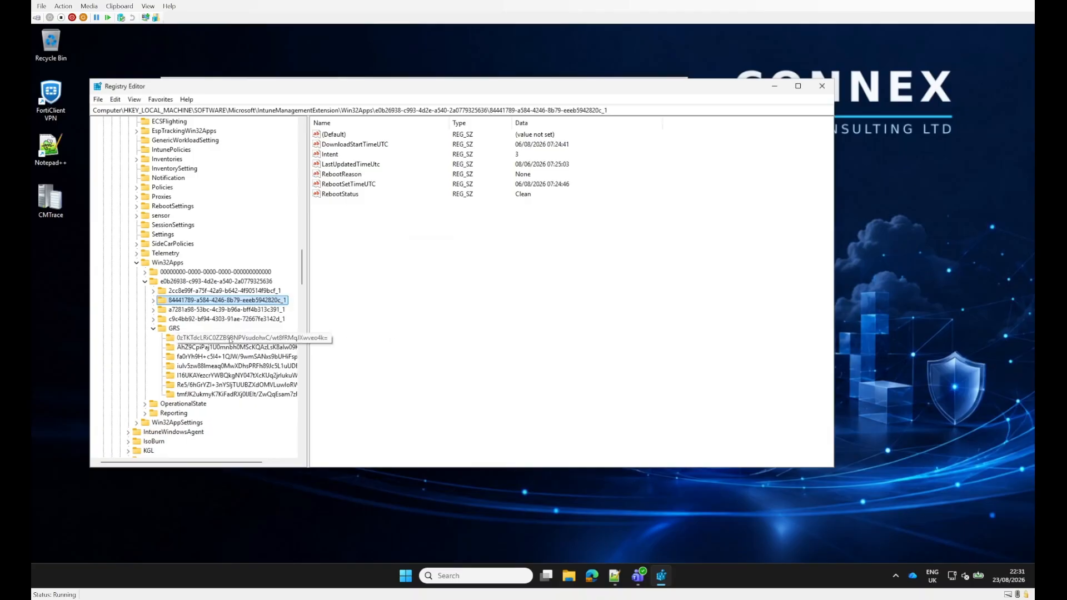
# Step: Find the GRS subkey that contains the Notepad++ app ID 66cbdb2b-2cb7-4a7a-9aa4-17bbf9ed103c, and delete that subkey
pyautogui.click(255, 338)
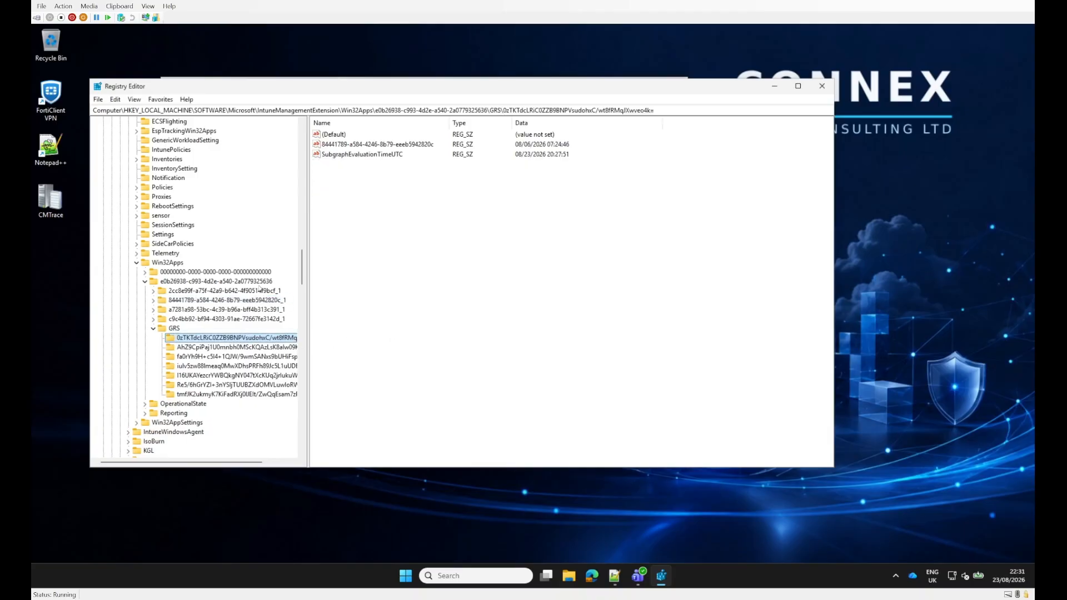
pyautogui.press('Down')
pyautogui.press('Down')
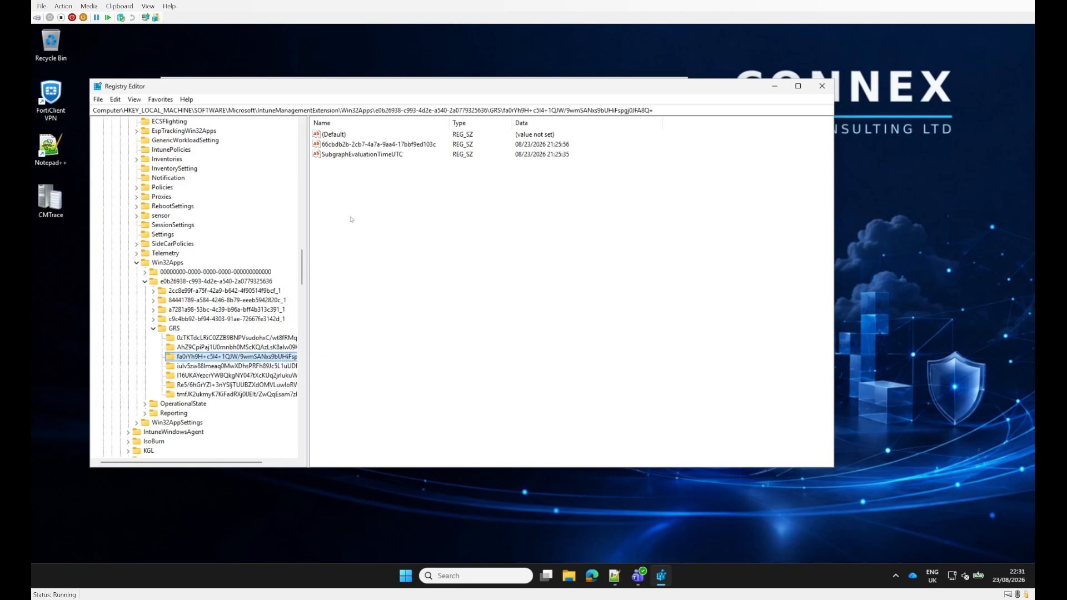
pyautogui.rightClick(239, 358)
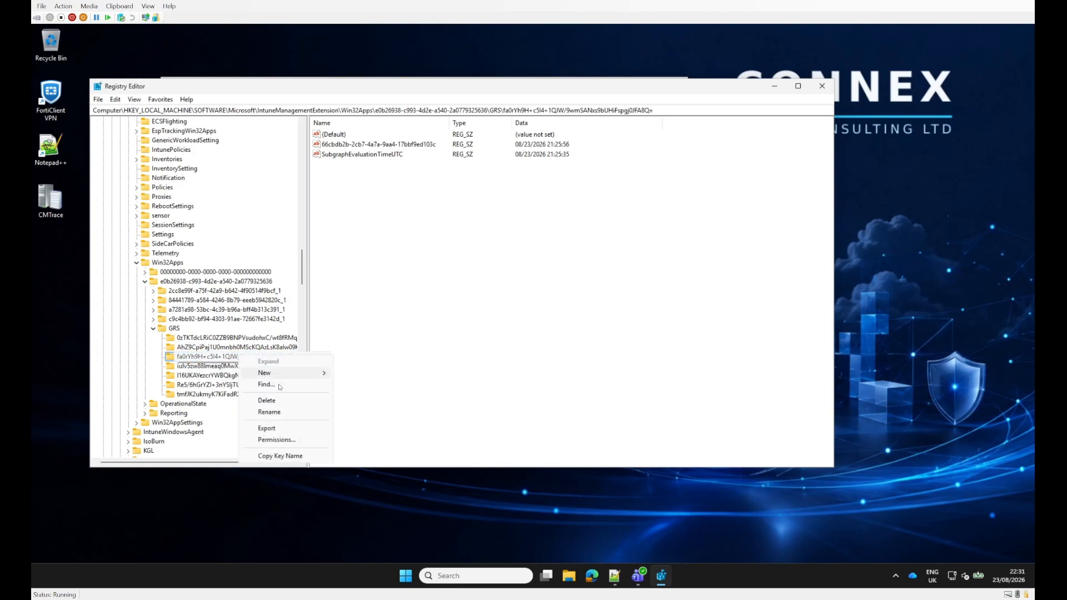
pyautogui.click(266, 401)
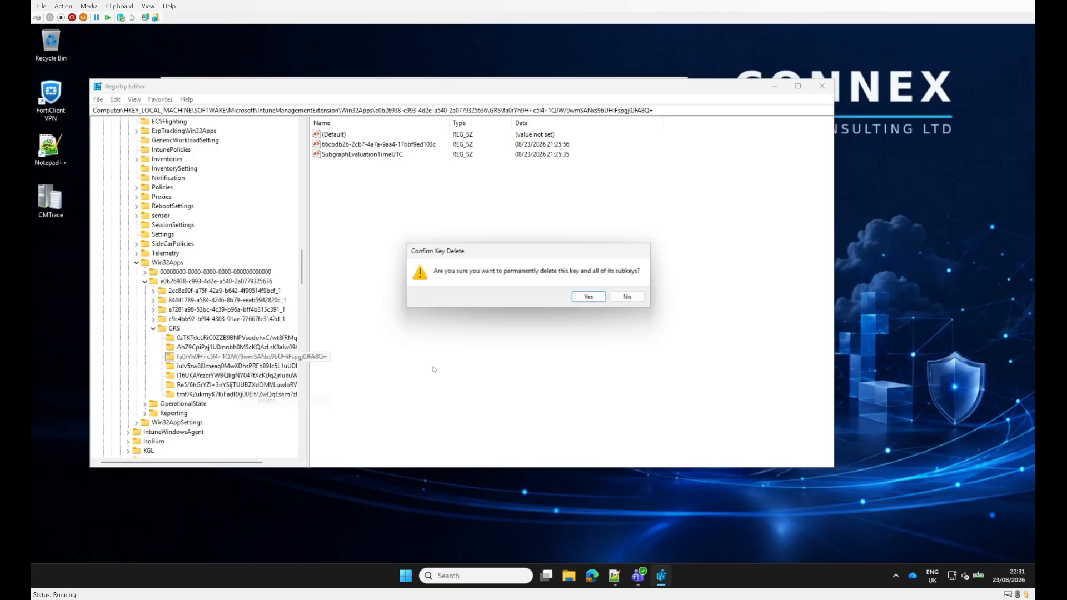
pyautogui.click(599, 300)
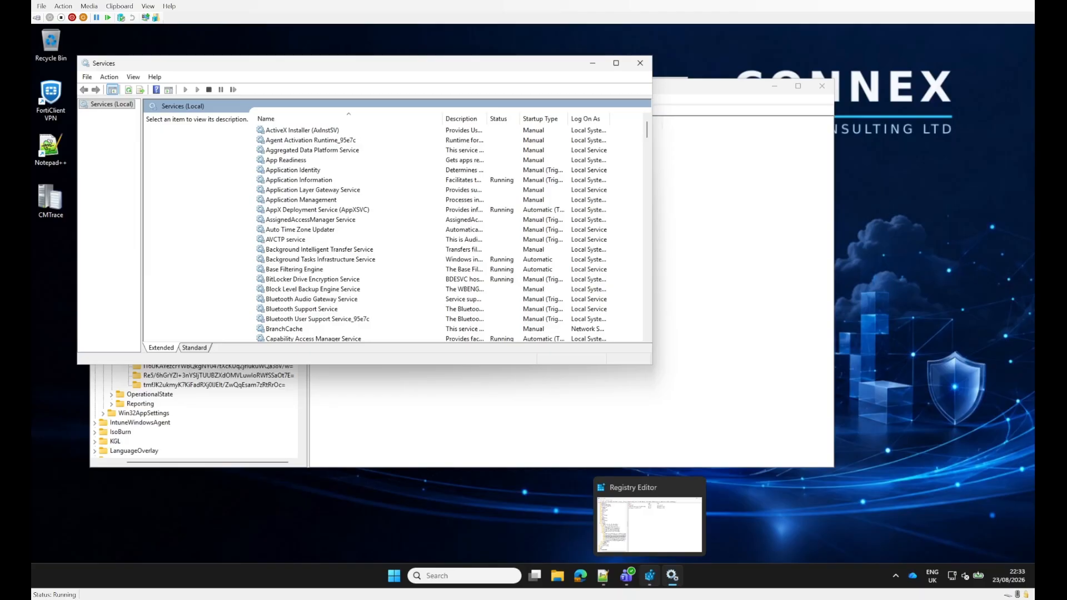
# Step: In Services, stop the Microsoft Intune Management Extension service and start it again
pyautogui.click(295, 210)
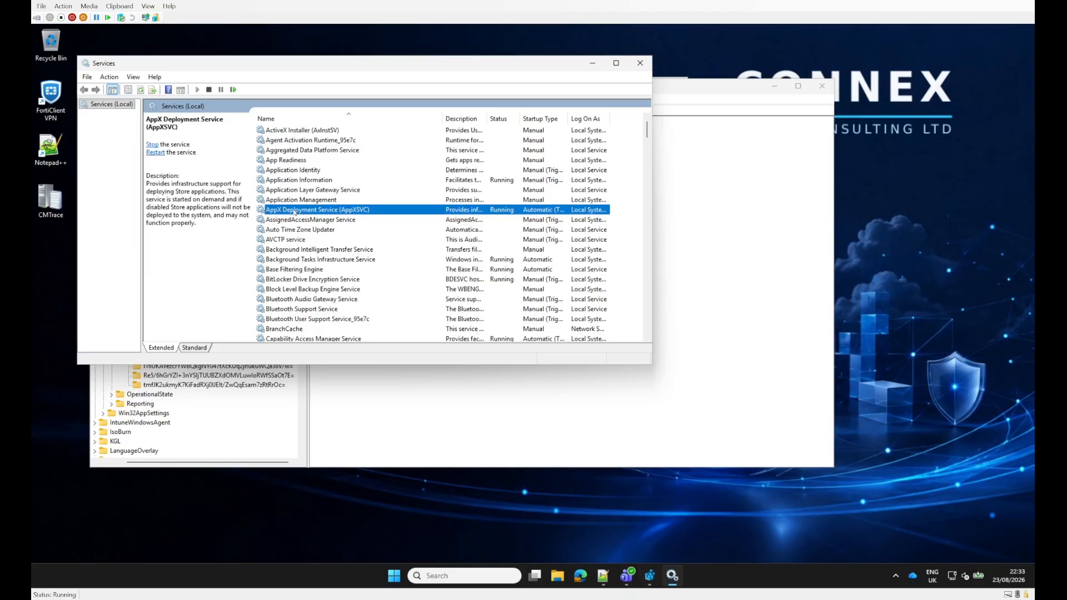
pyautogui.write('mi')
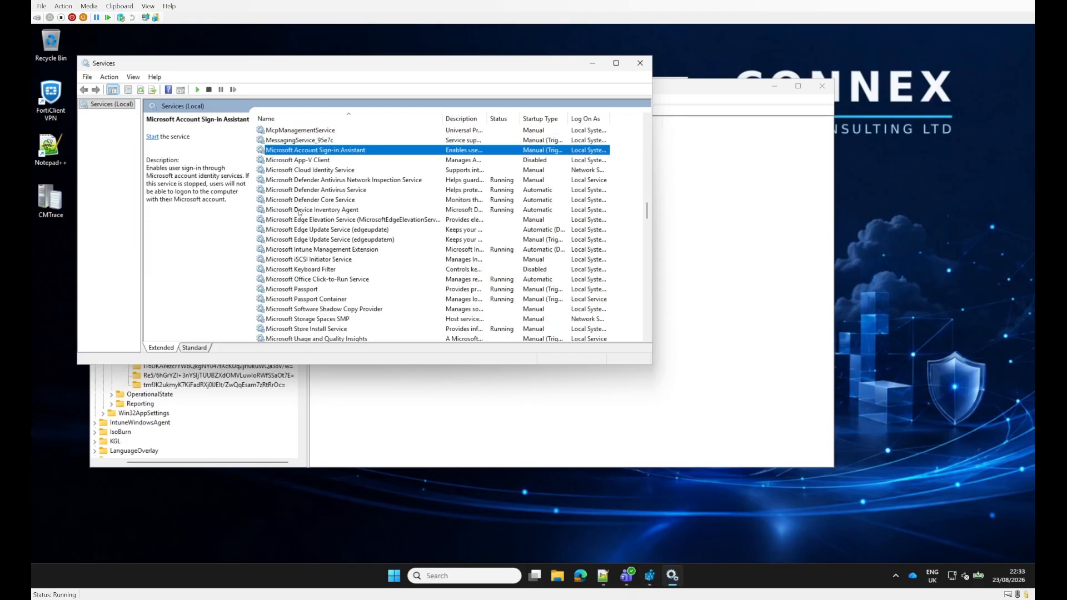
pyautogui.click(350, 251)
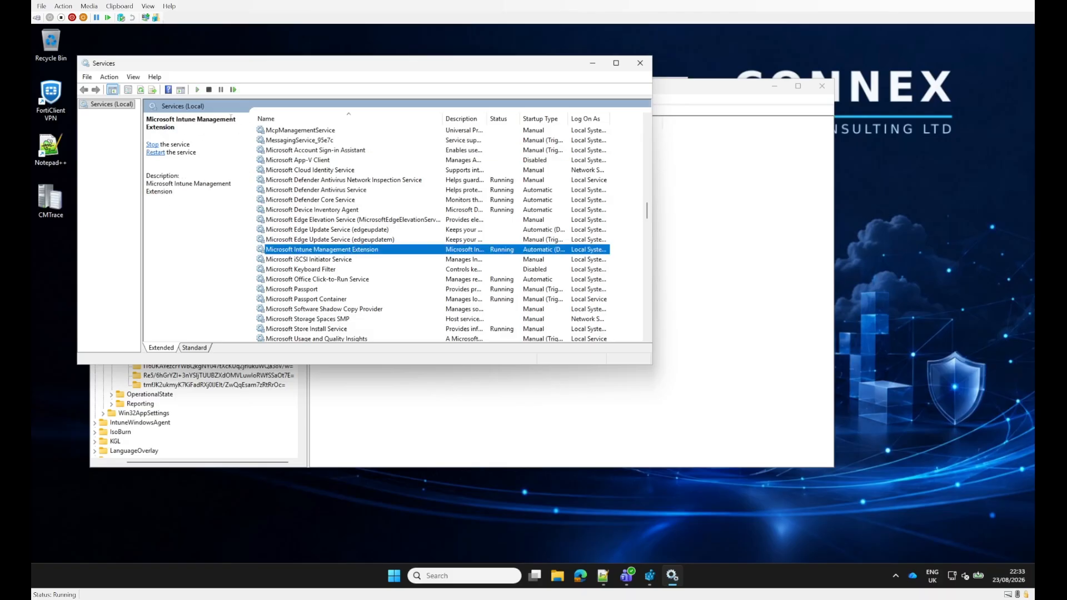
pyautogui.click(209, 90)
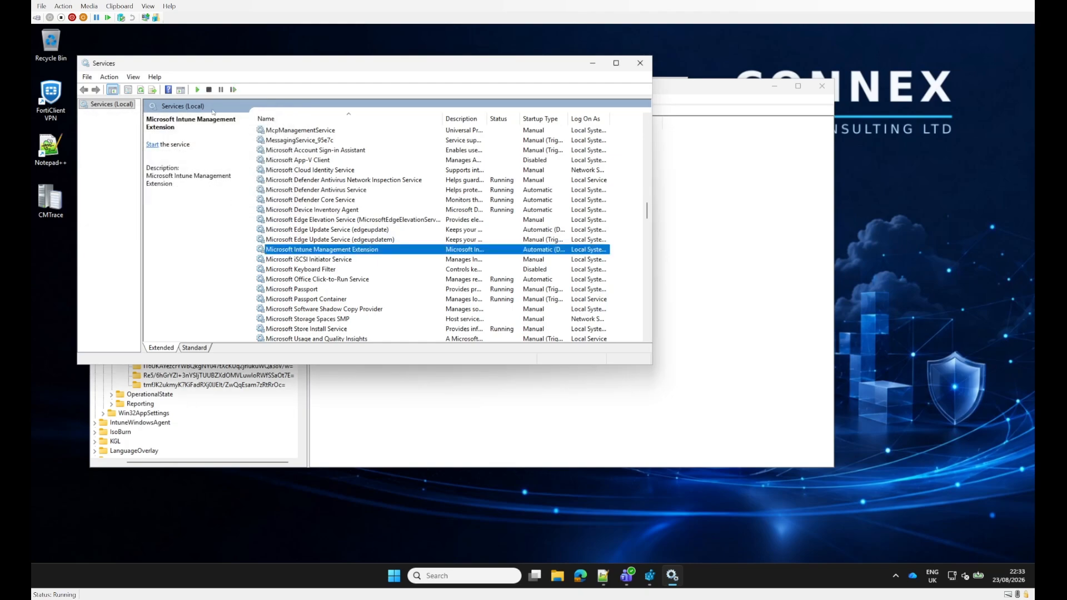
pyautogui.click(197, 89)
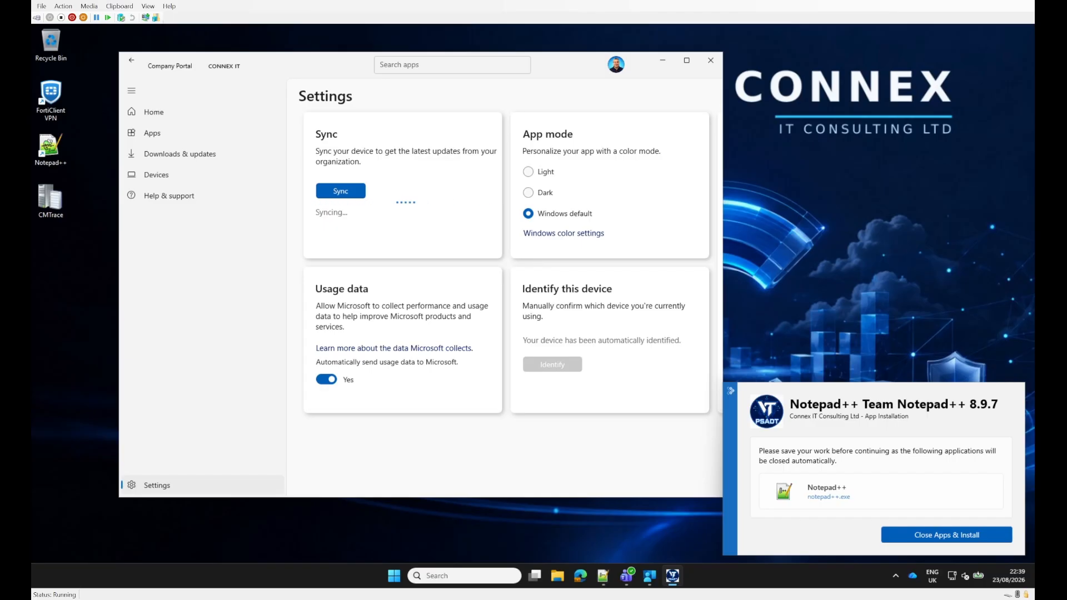
# Step: Accept closing Notepad++ and installing version 8.9.7 from the deployment prompt, and relaunch Notepad++ to check its version information
pyautogui.click(663, 60)
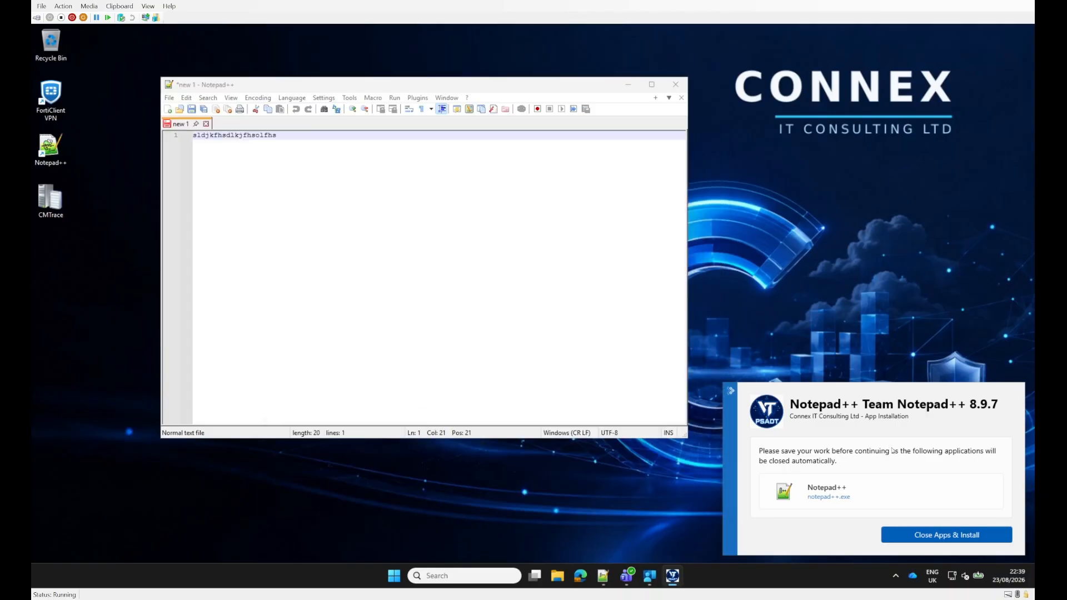
pyautogui.click(943, 536)
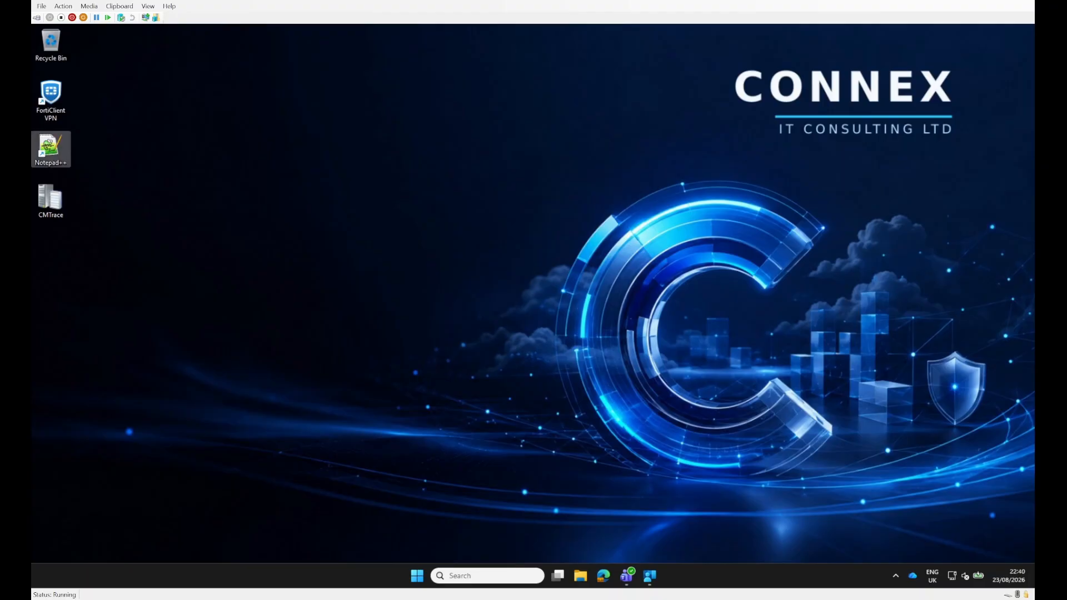
pyautogui.doubleClick(49, 147)
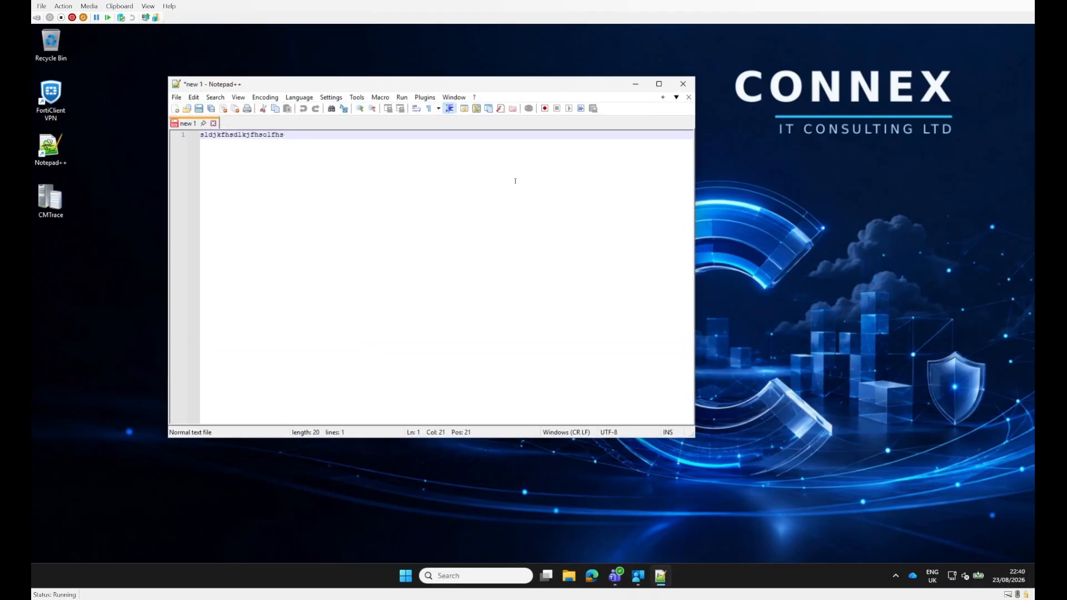
pyautogui.click(474, 97)
pyautogui.click(507, 189)
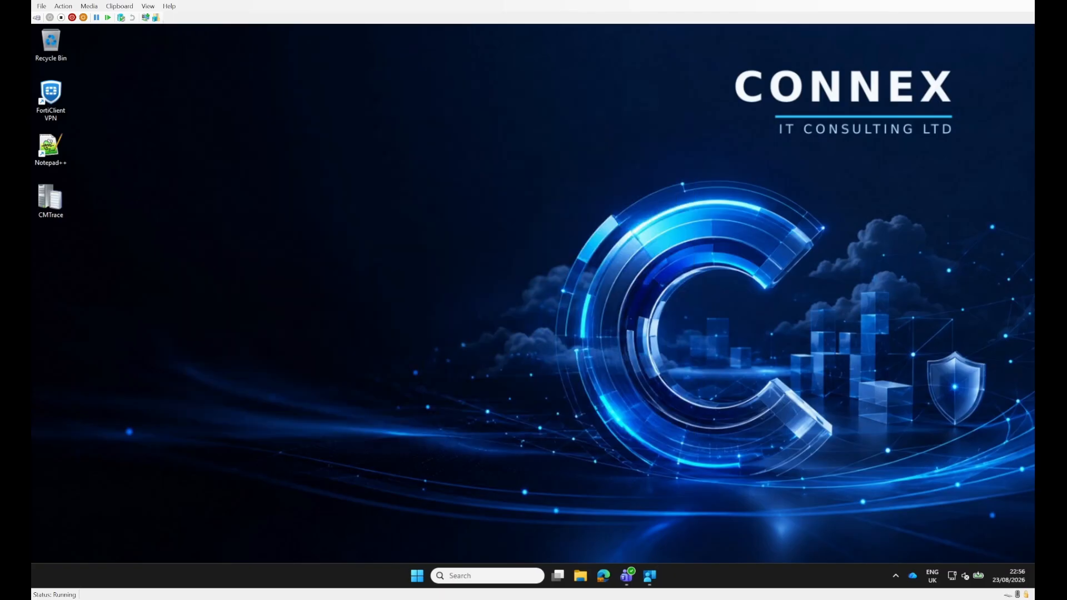
# Step: Open the Notepad++ entry in Company Portal on the client device, and view the app's device install status in Intune
pyautogui.click(650, 576)
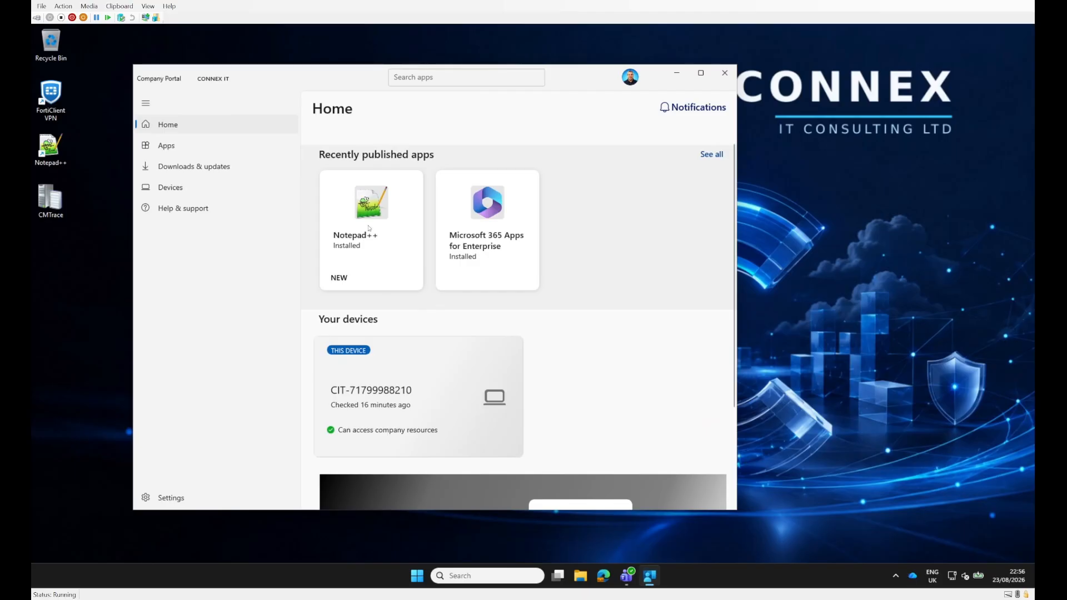
pyautogui.click(366, 246)
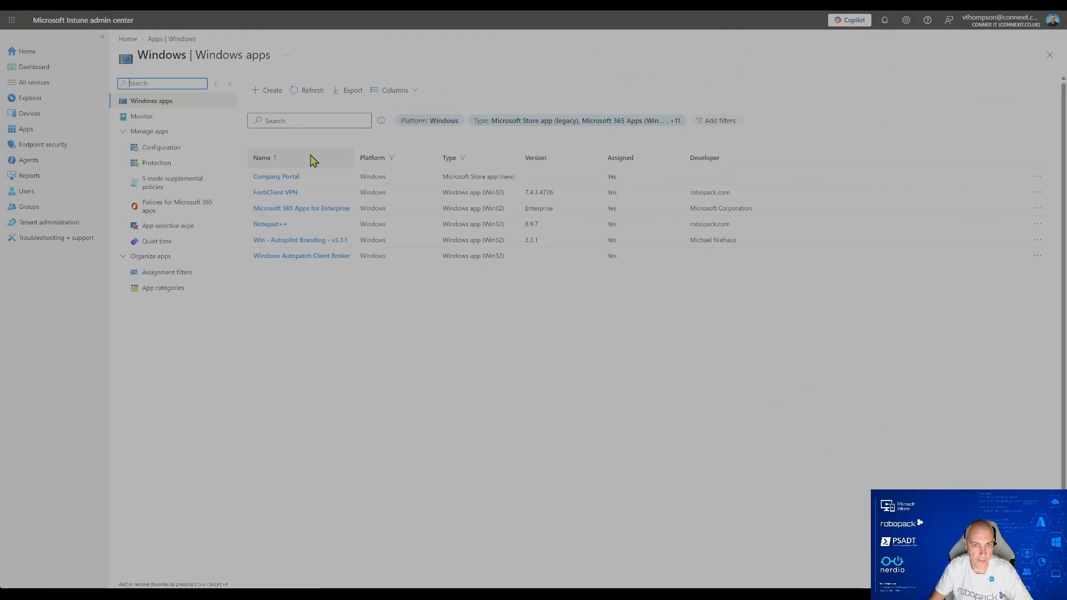
pyautogui.click(274, 227)
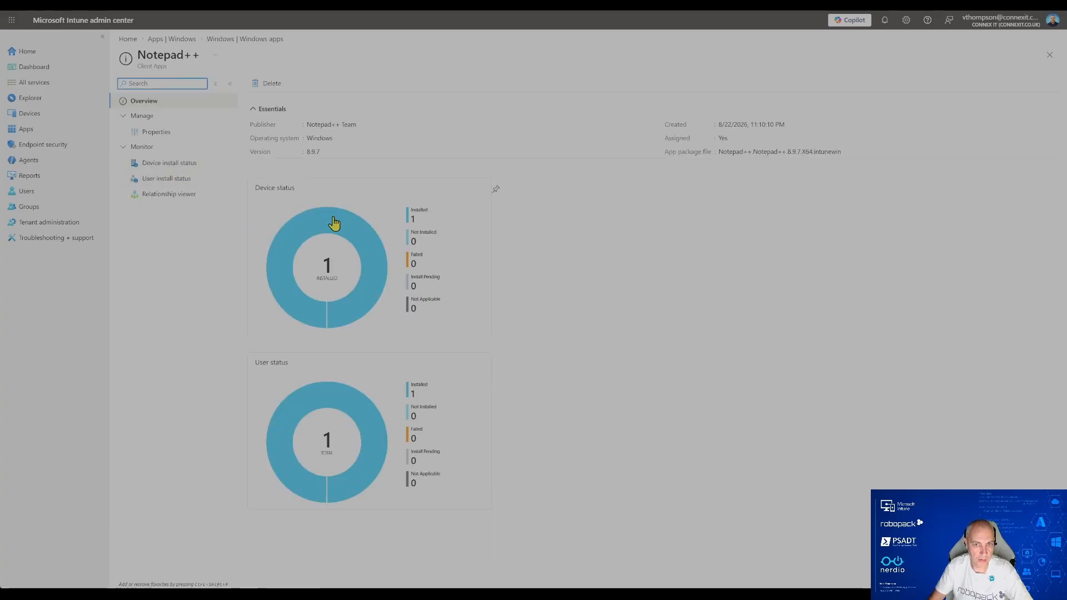
pyautogui.click(176, 164)
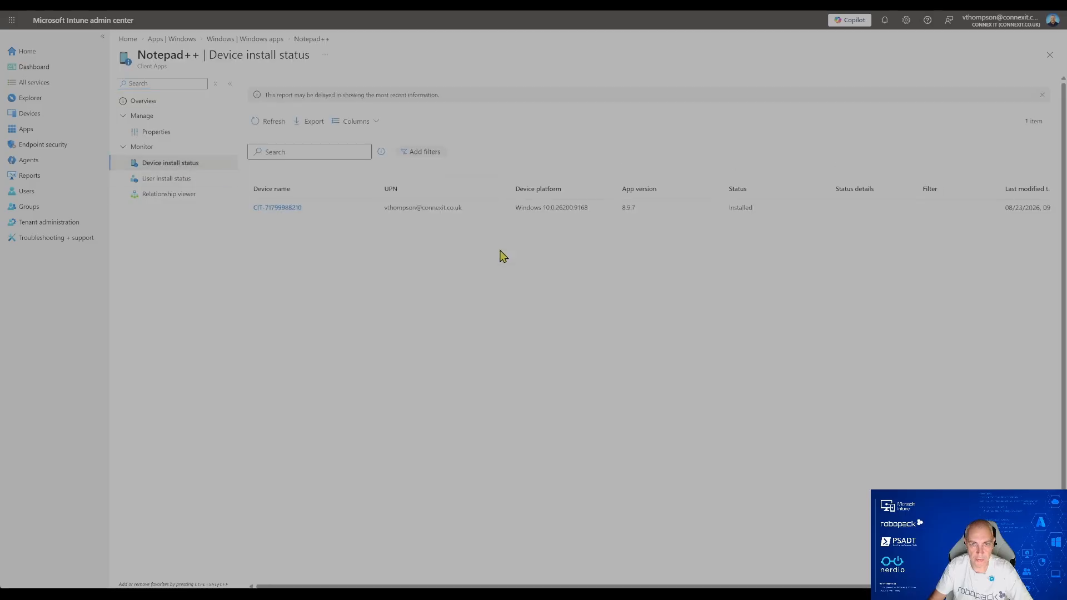